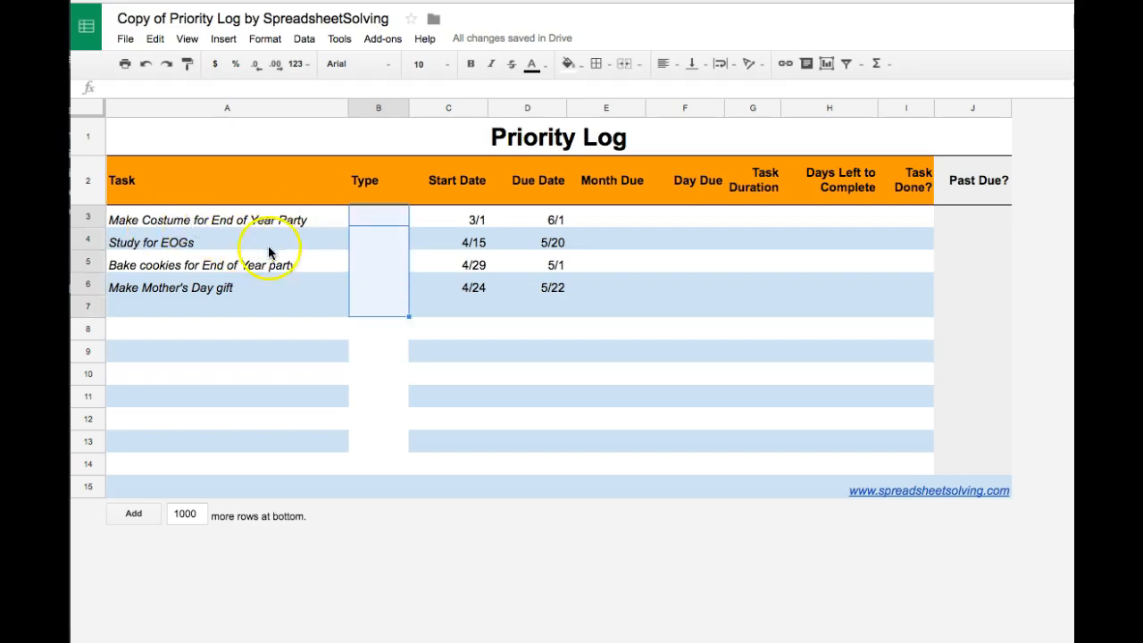
Open data validation for B3:B7 and try to save misc,school,club,family as a list from a range
left_click(303, 40)
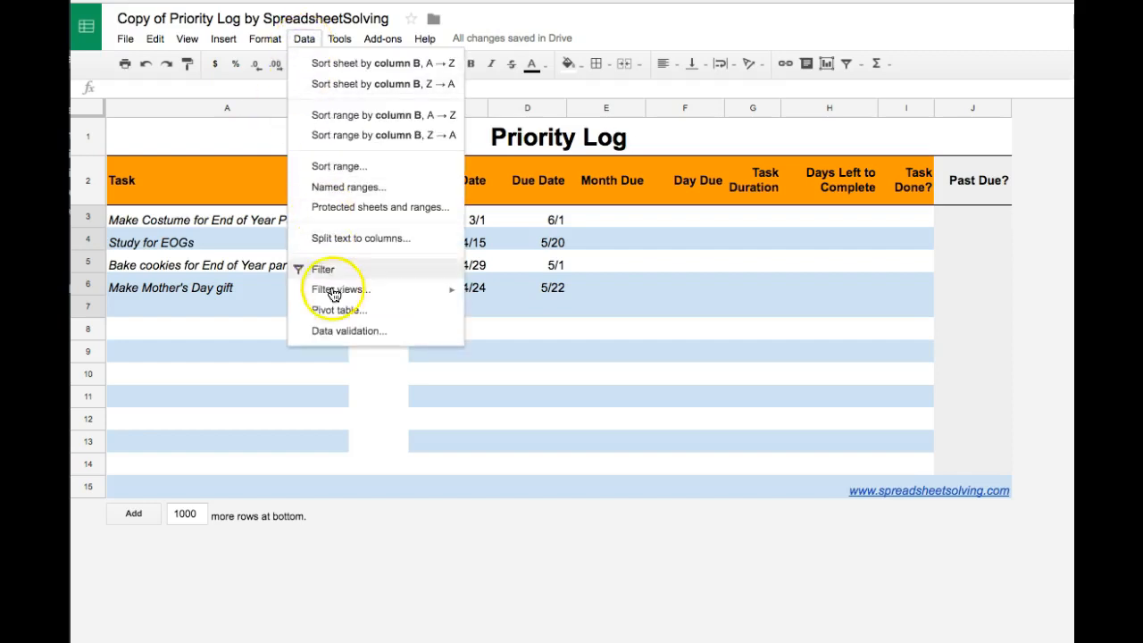
left_click(331, 335)
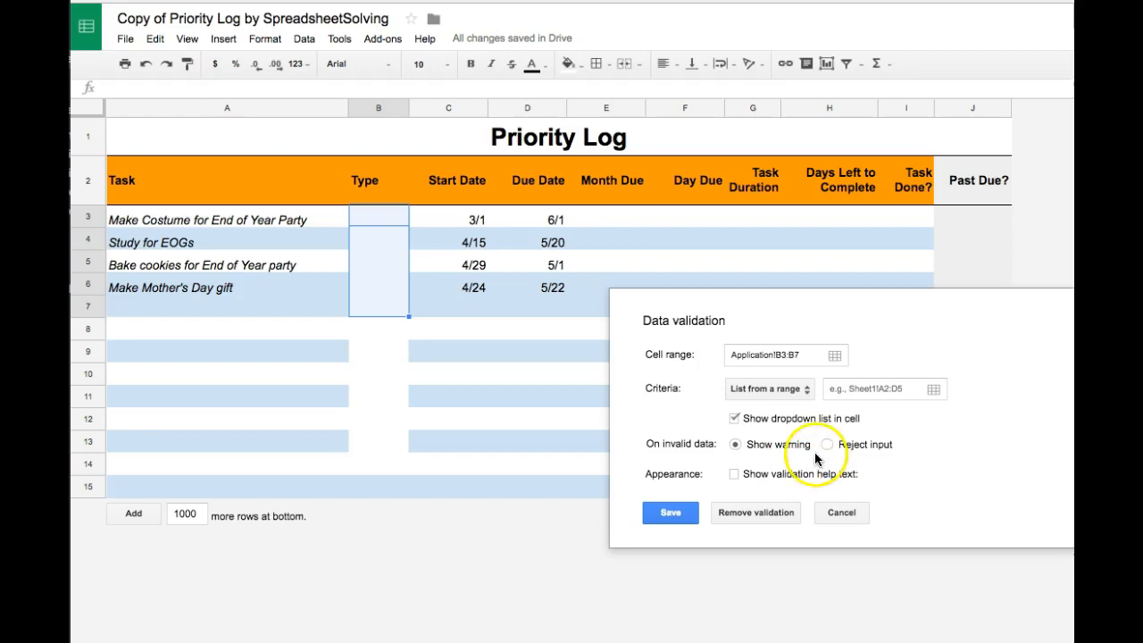
left_click(840, 388)
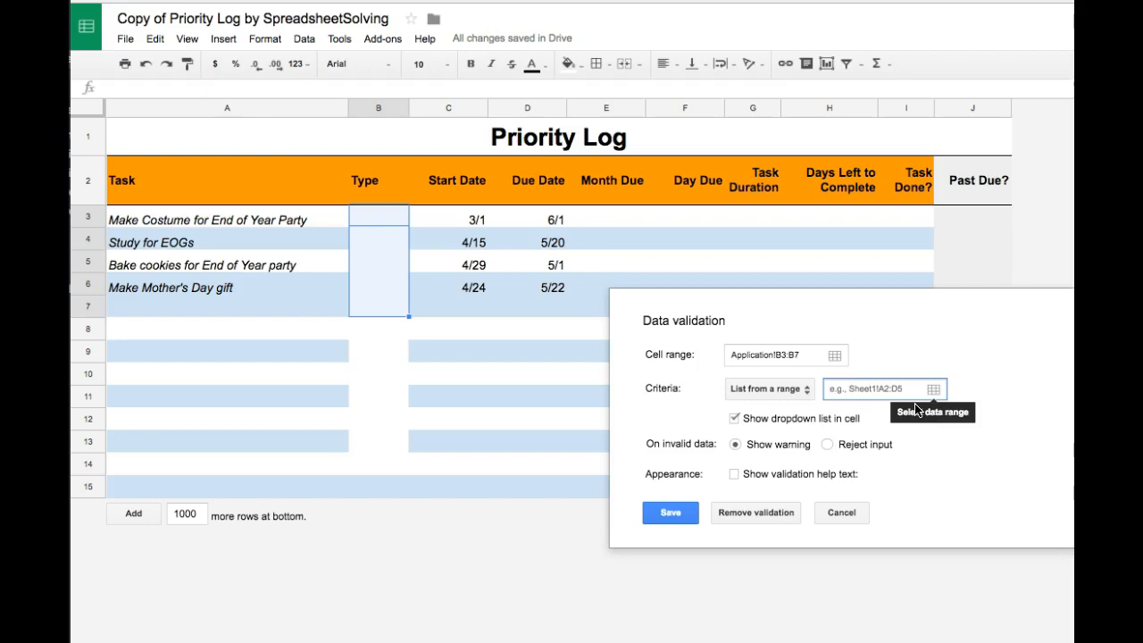
type("misc")
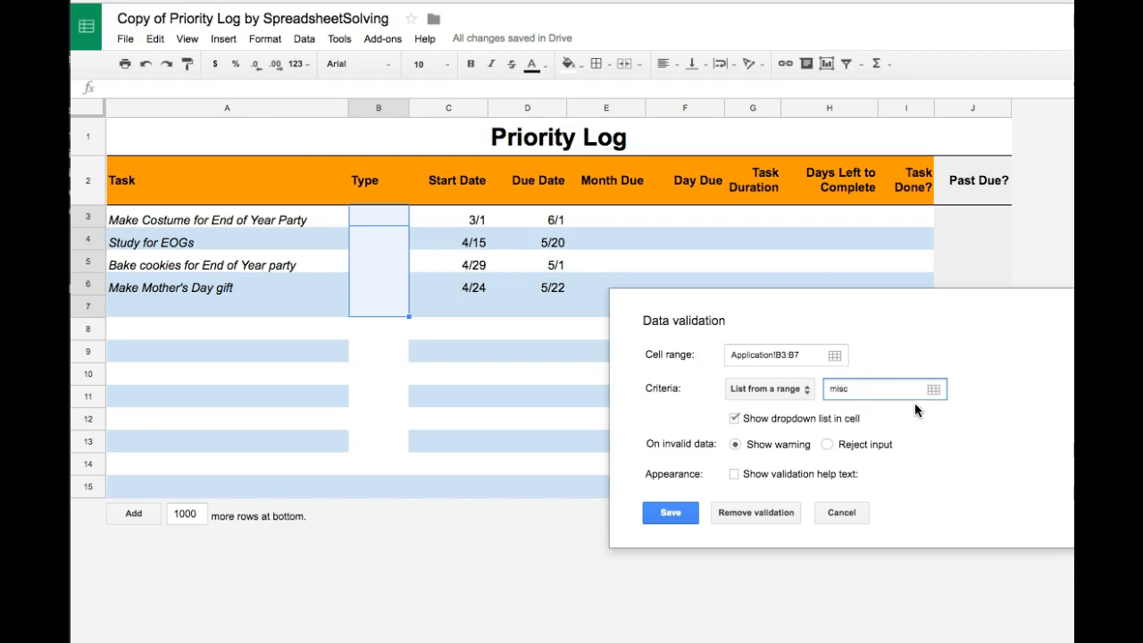
type(",school,")
type("club,family")
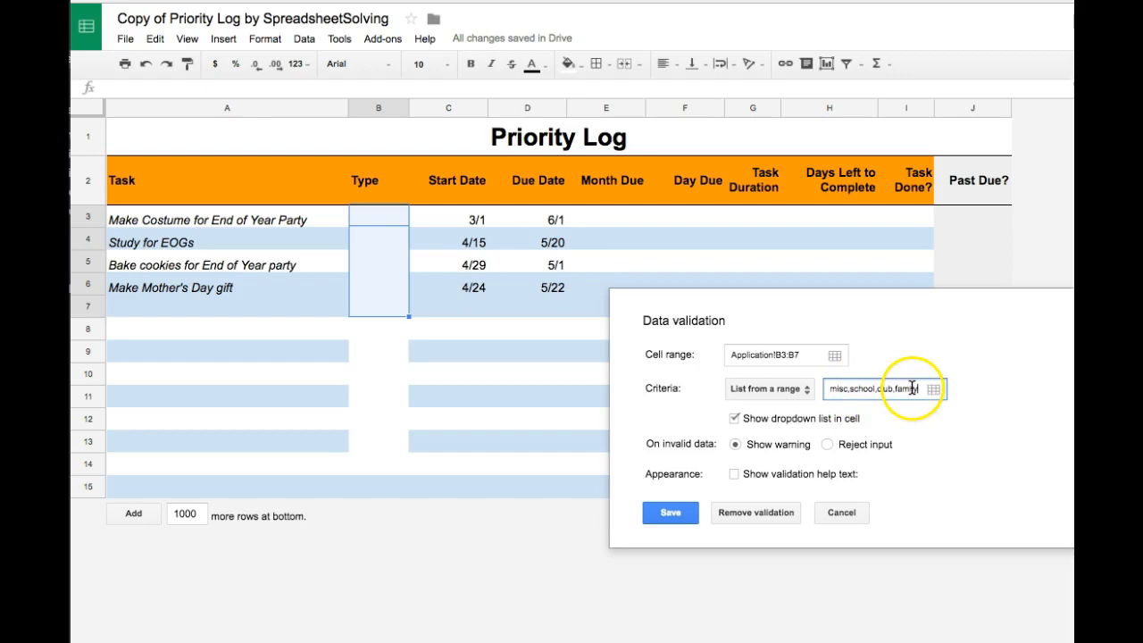
left_click(669, 512)
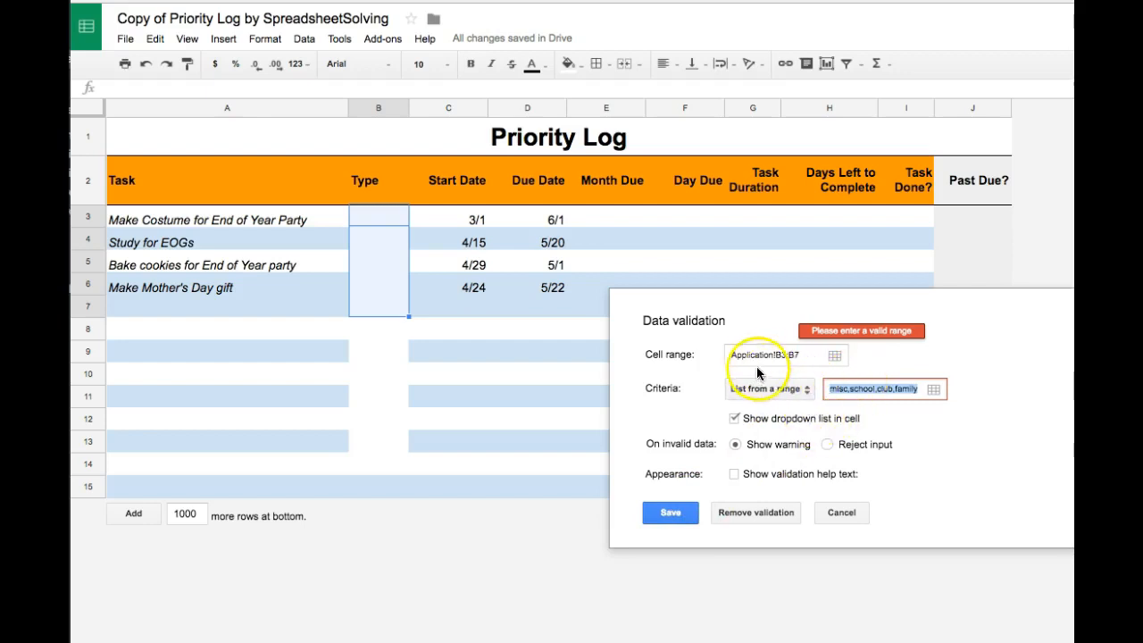
Change the validation criteria to a list of items with misc, school, club and family, and save it
left_click(803, 393)
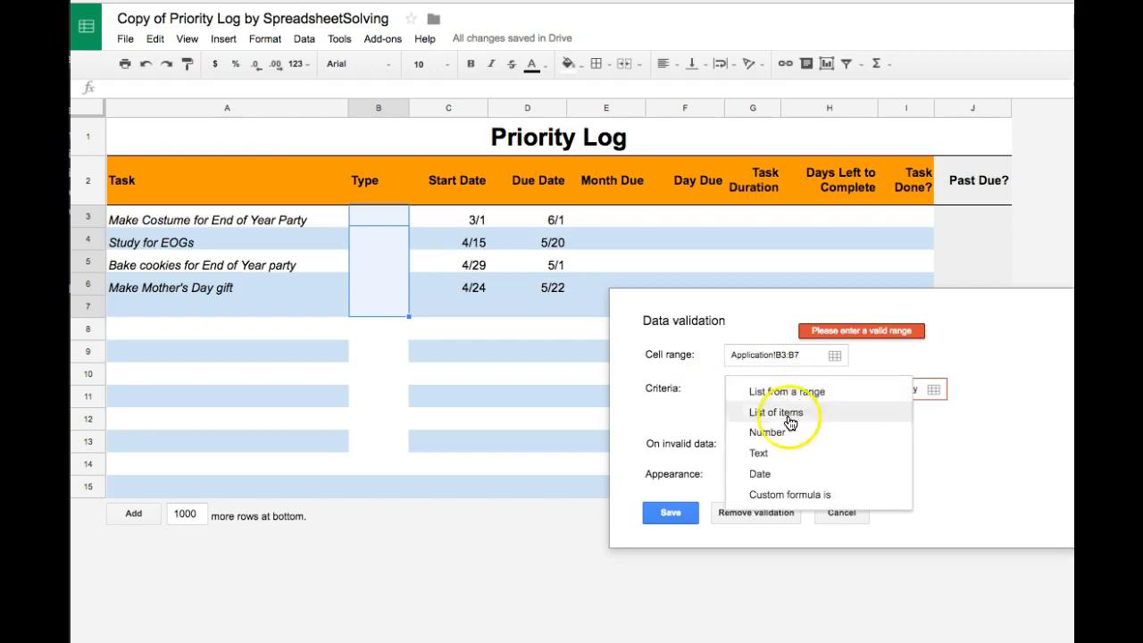
left_click(783, 418)
left_click(822, 389)
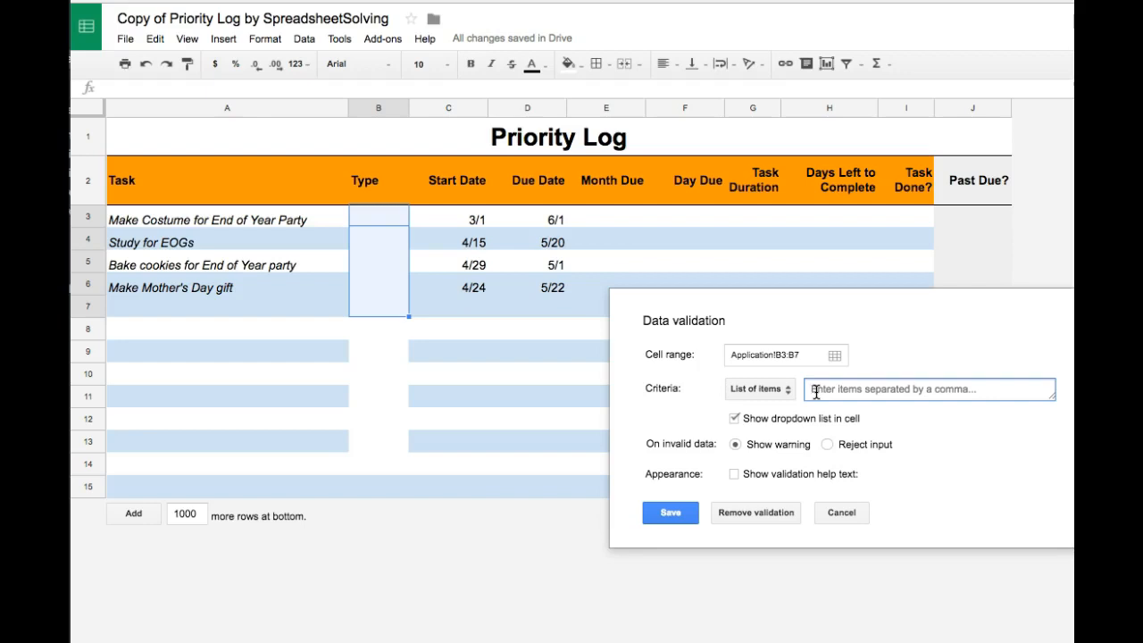
type("misc,")
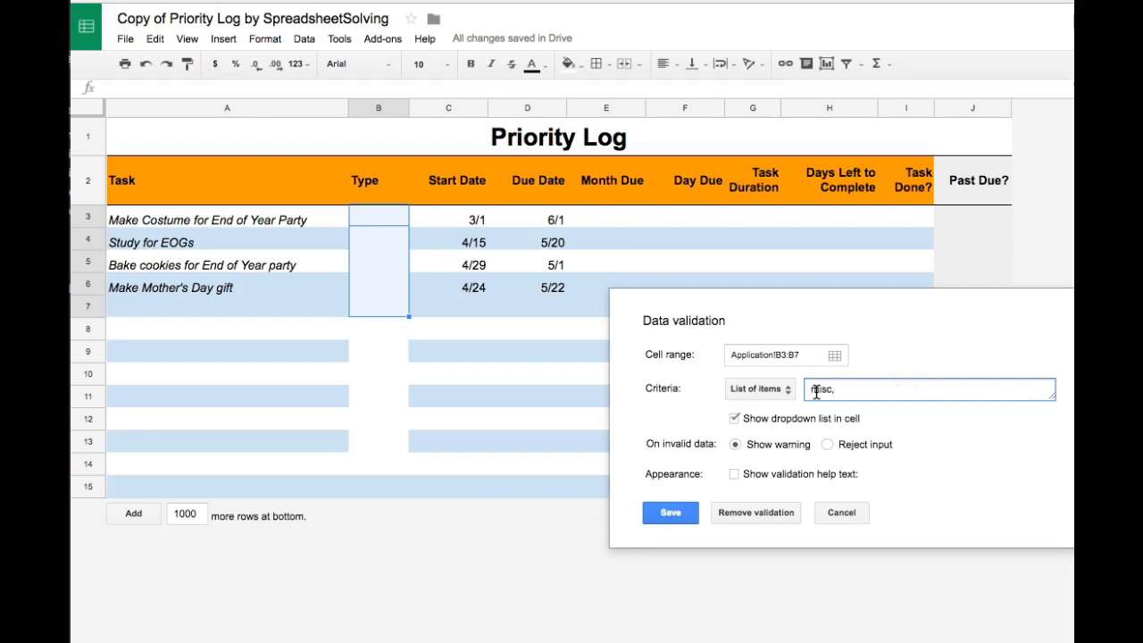
type("school, club, family")
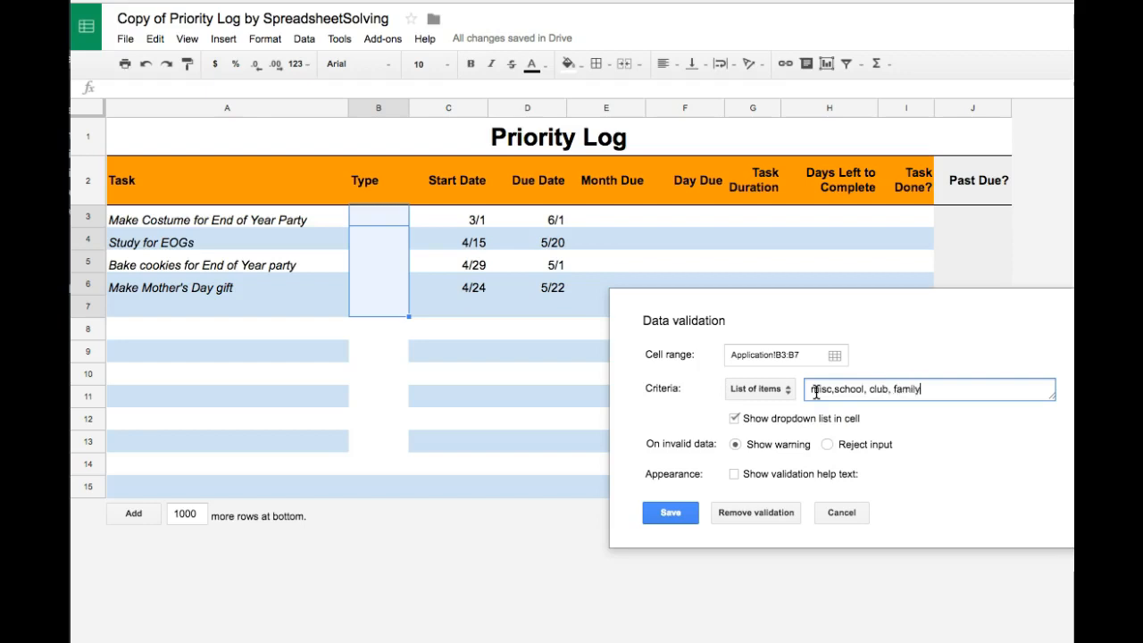
left_click(671, 511)
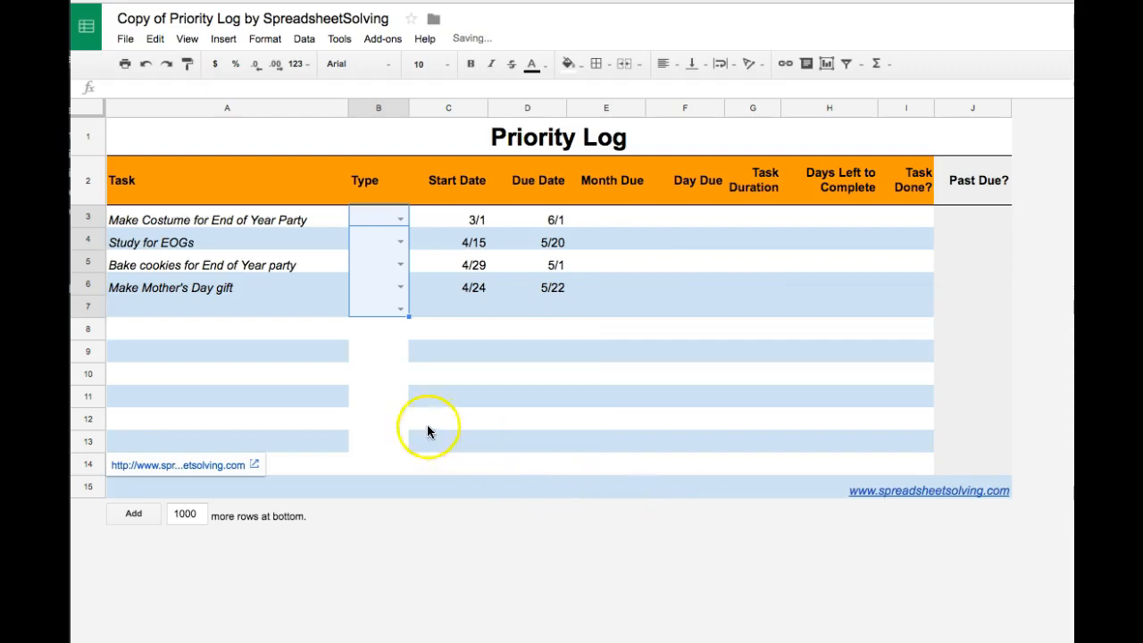
Replace "Year" with "Chess Club" in the task in A5 so it reads "Bake cookies for End of Chess Club party"
double_click(306, 260)
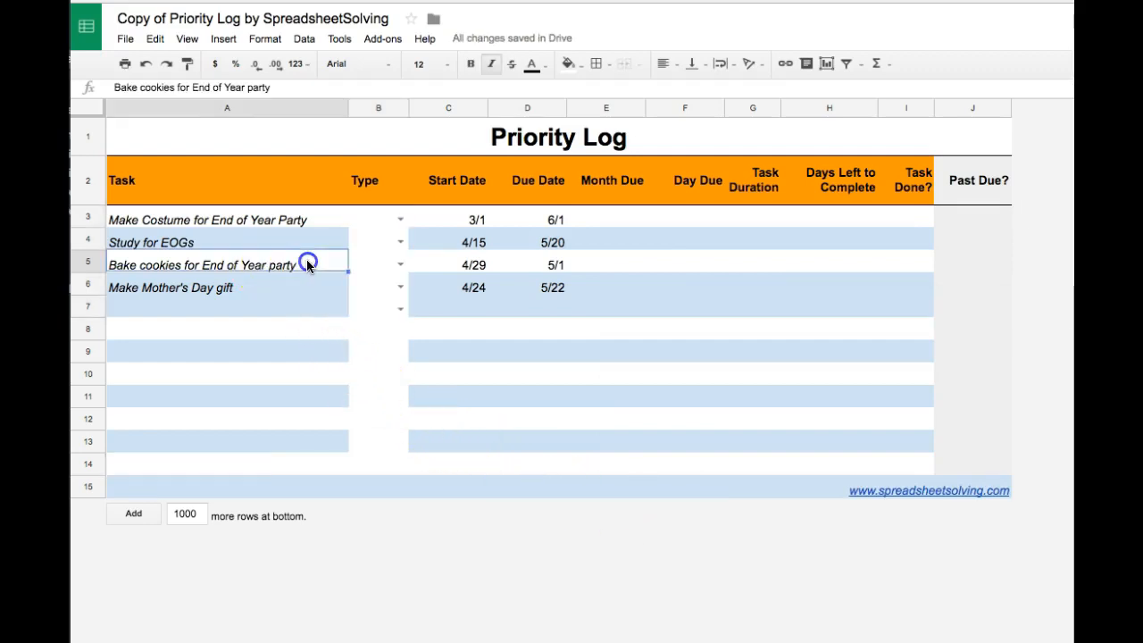
double_click(256, 258)
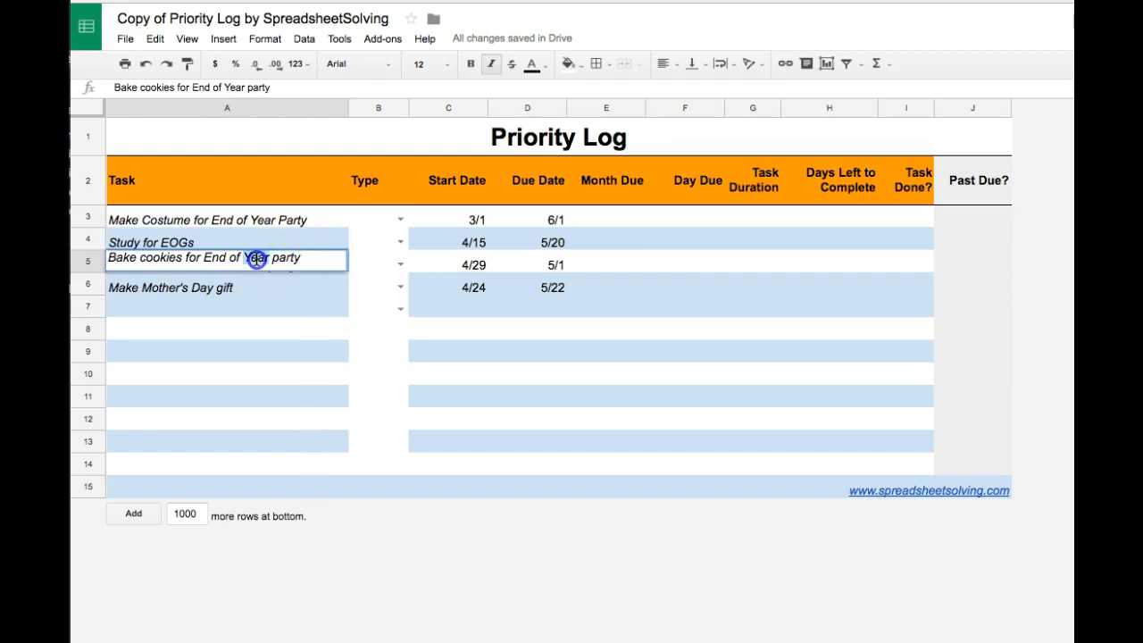
type("Chess C")
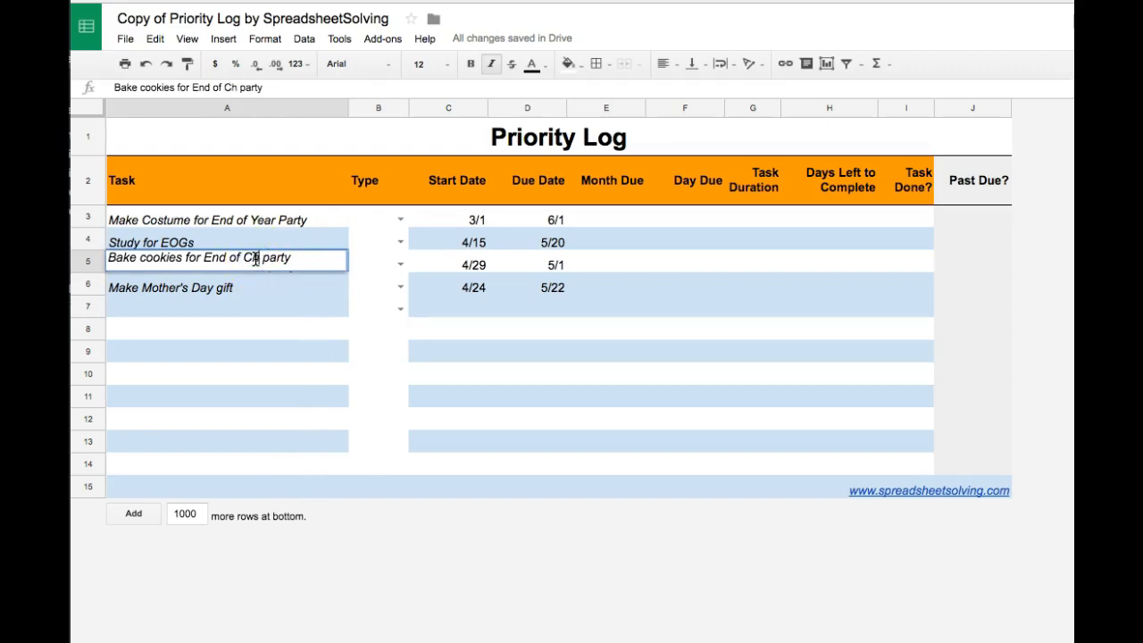
type("lub")
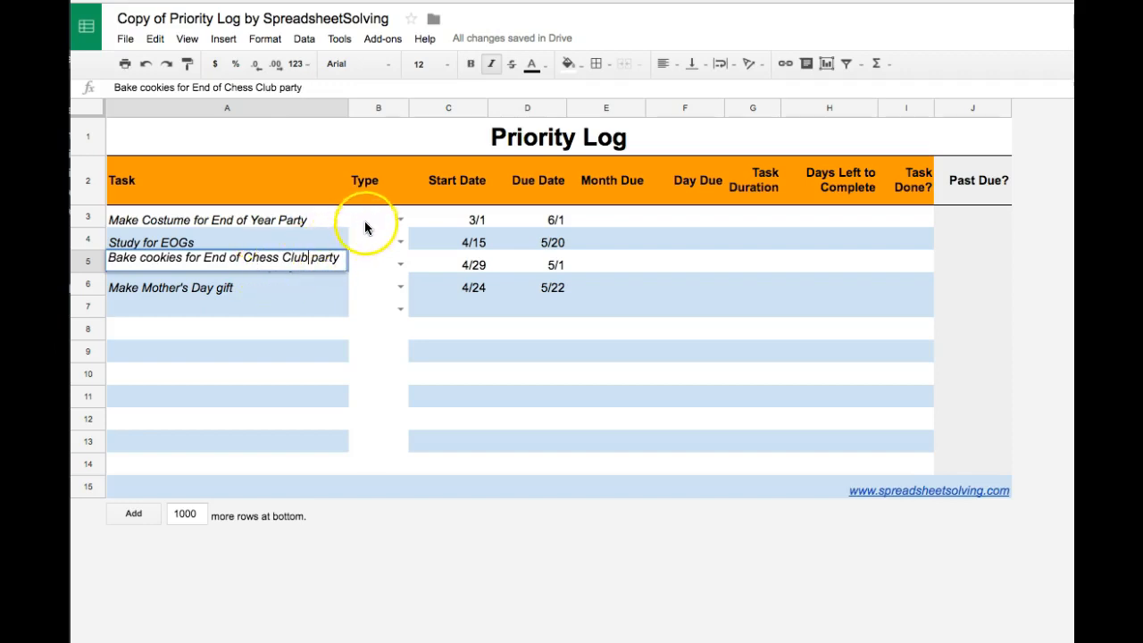
Choose the types for the four tasks in B3:B6: misc, school, club and family
left_click(367, 225)
left_click(399, 220)
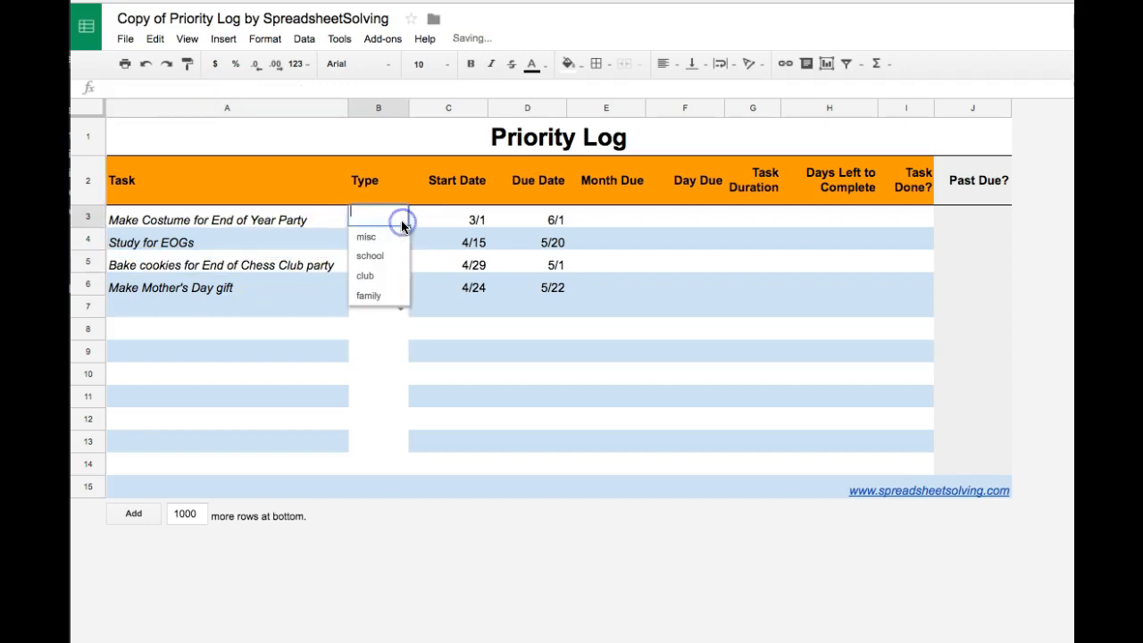
left_click(370, 238)
left_click(399, 242)
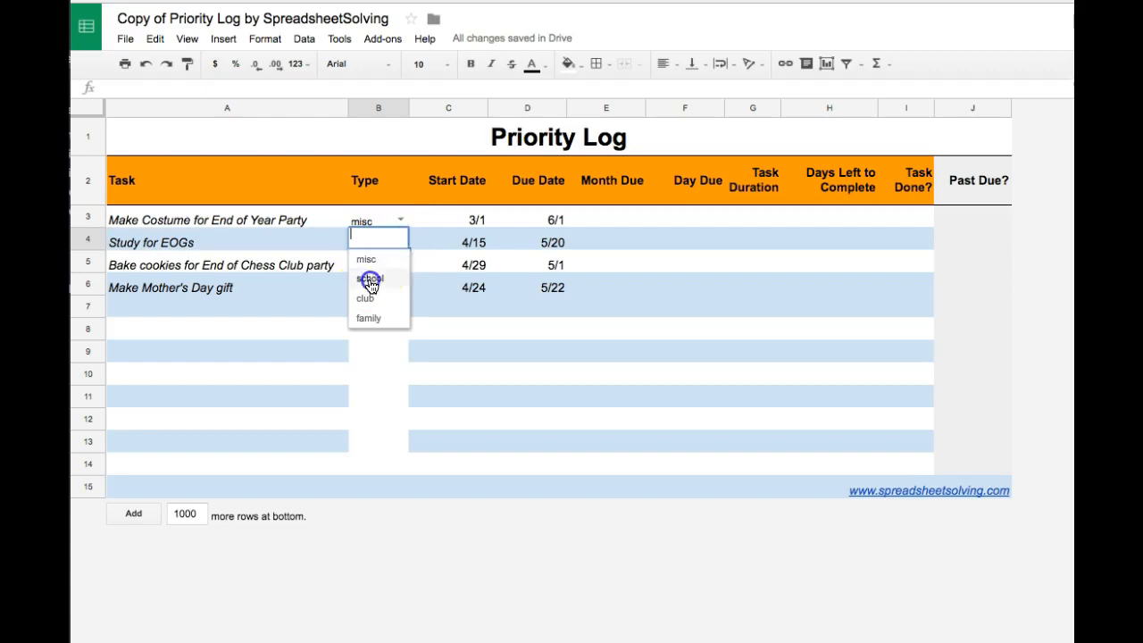
left_click(370, 281)
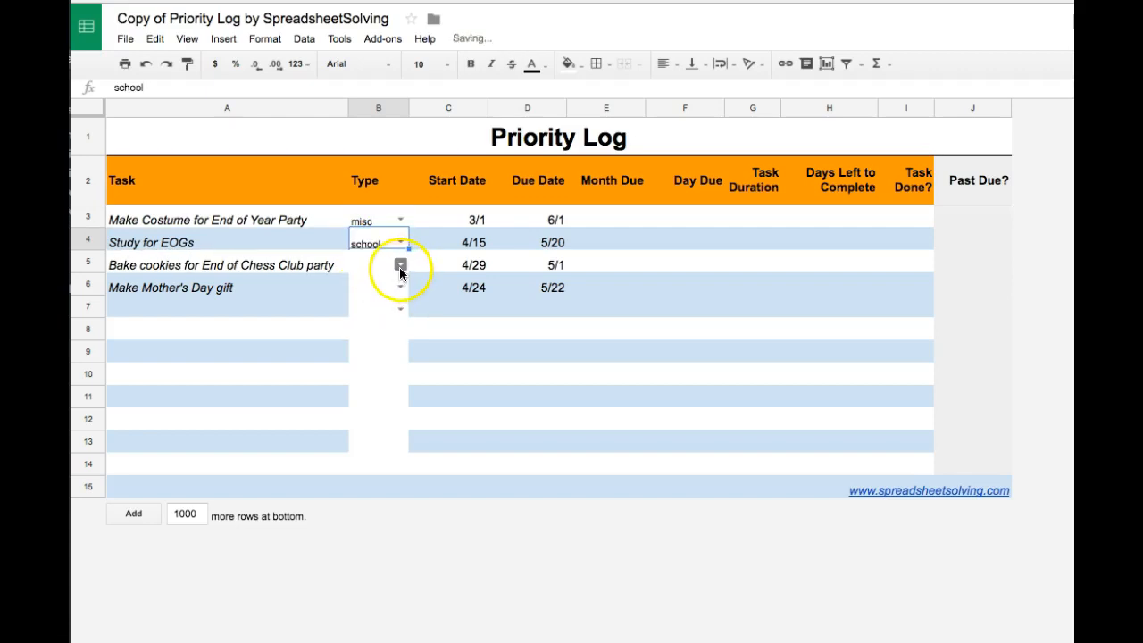
left_click(400, 266)
left_click(375, 319)
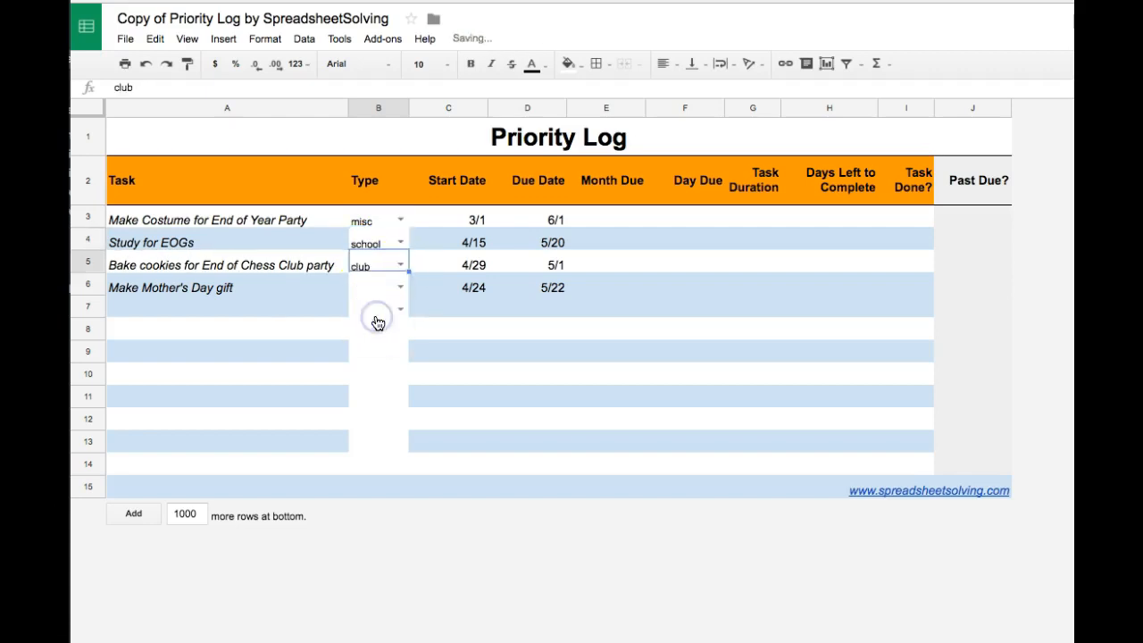
left_click(400, 290)
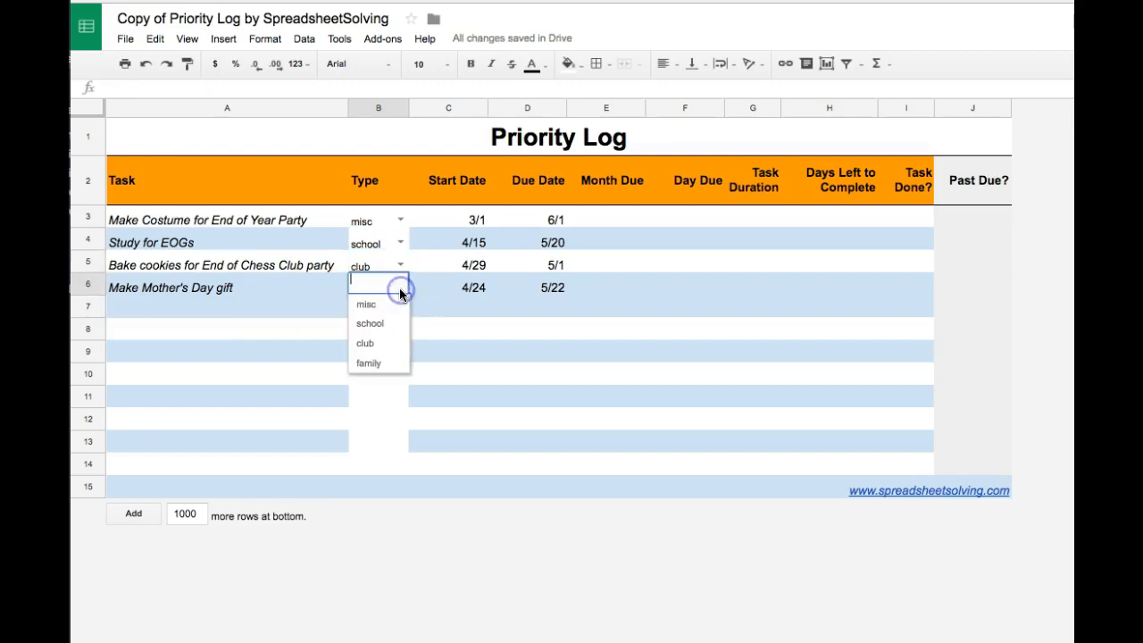
left_click(369, 362)
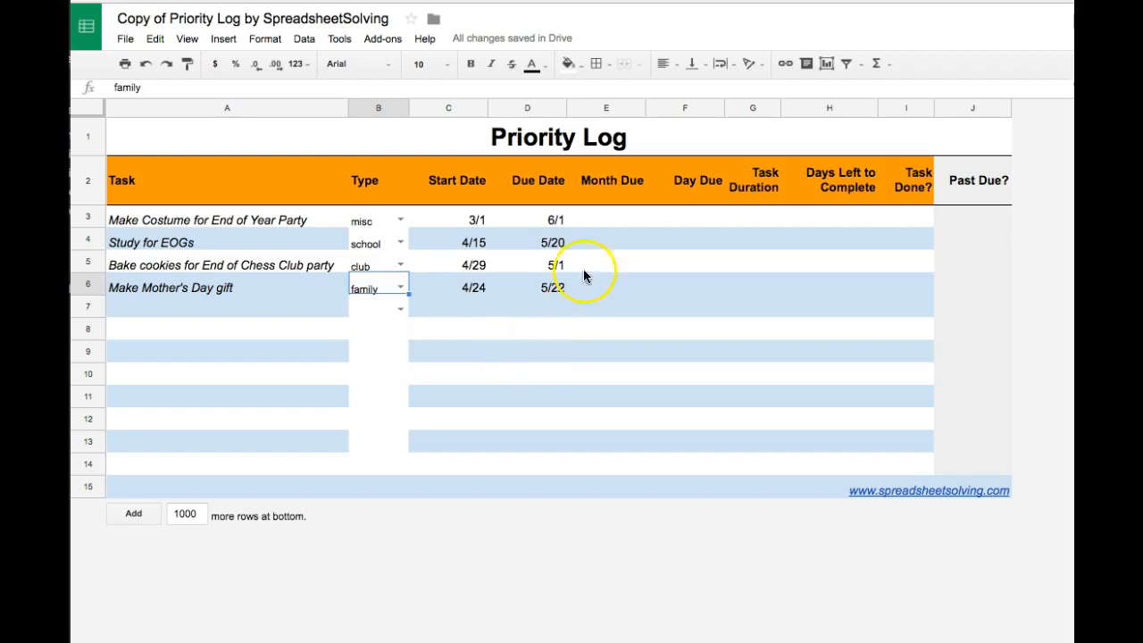
Enter =month(d3) in the first Month Due cell, E3, and fill the formula down to E6
left_click(615, 221)
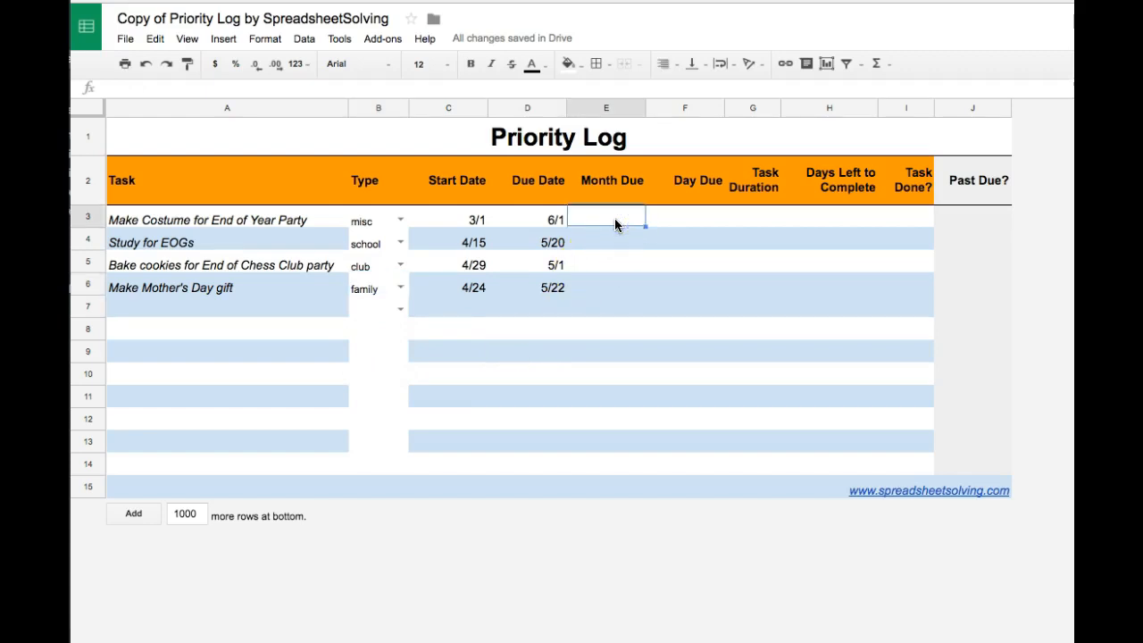
left_click(544, 222)
type("month")
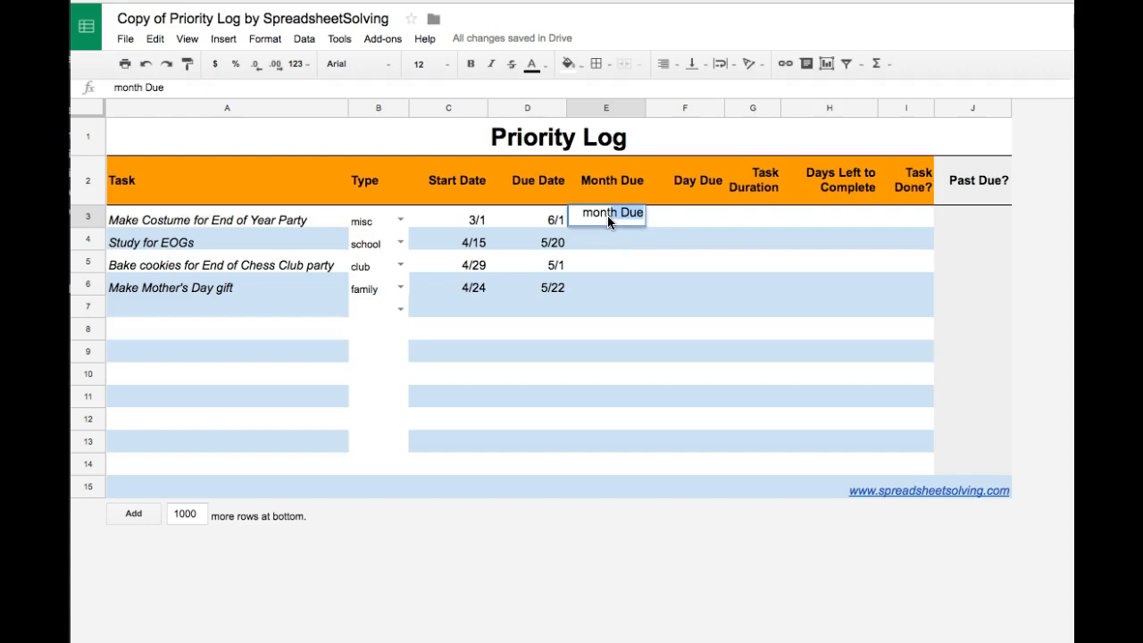
type("(")
key("BackSpace")
type("h()")
key("BackSpace")
left_click(541, 220)
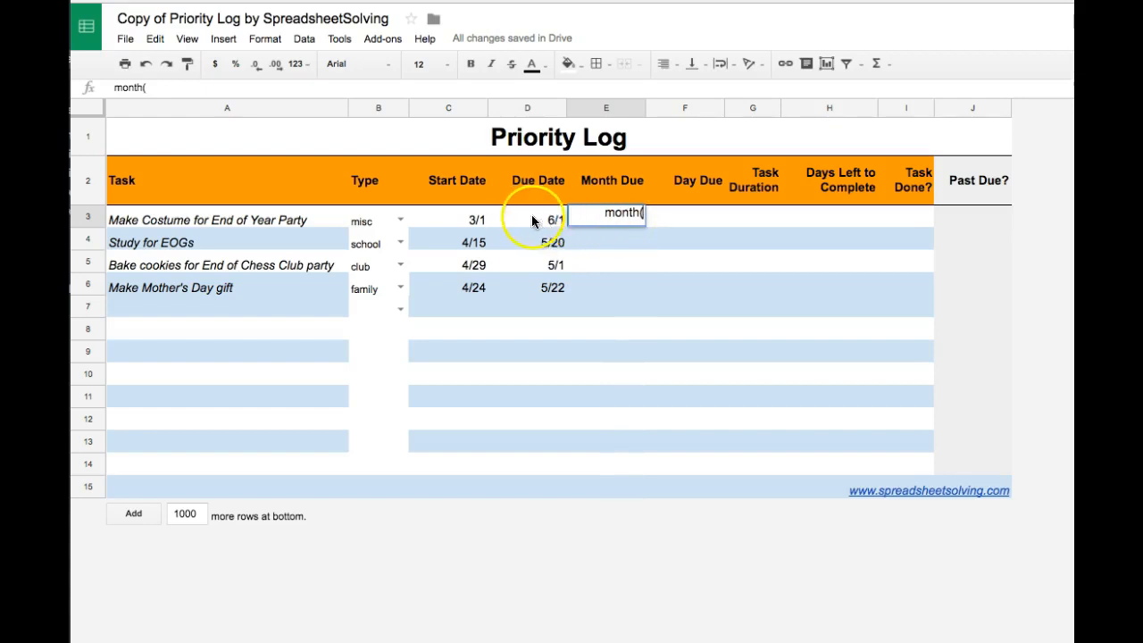
left_click(636, 222)
type("d3)")
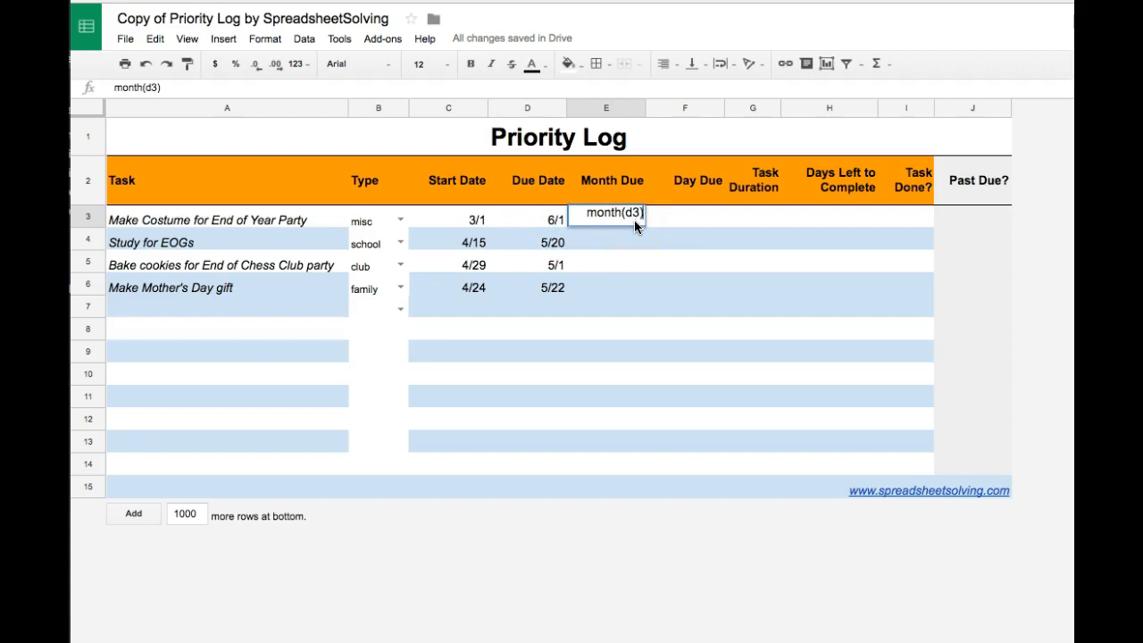
left_click(582, 222)
type("=")
key("Return")
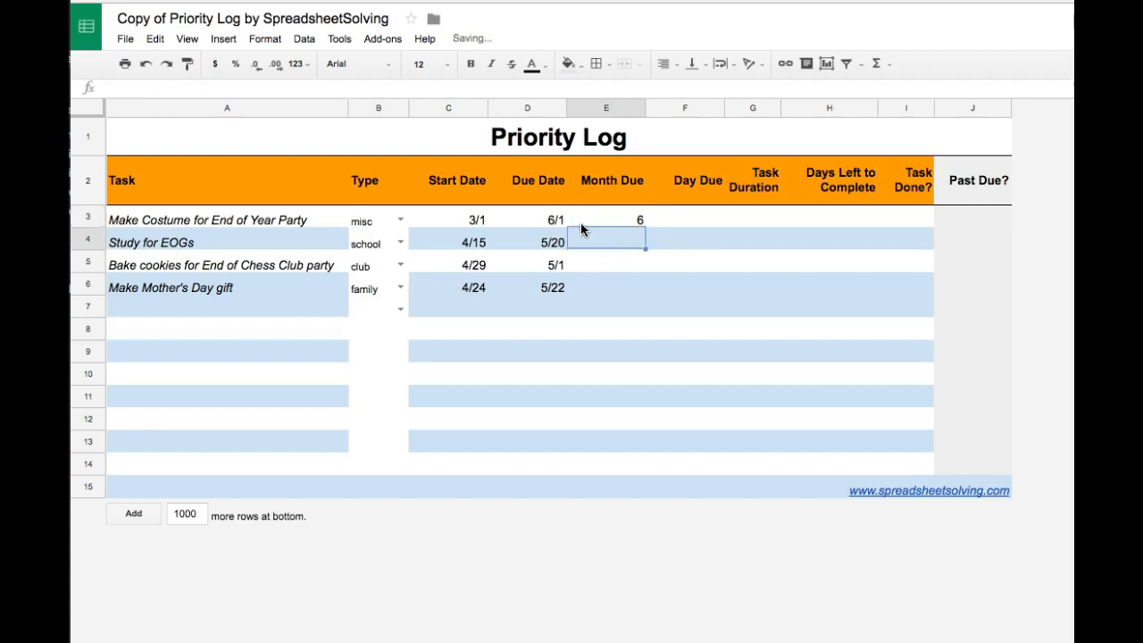
left_click(632, 223)
left_click_drag(645, 225, 639, 285)
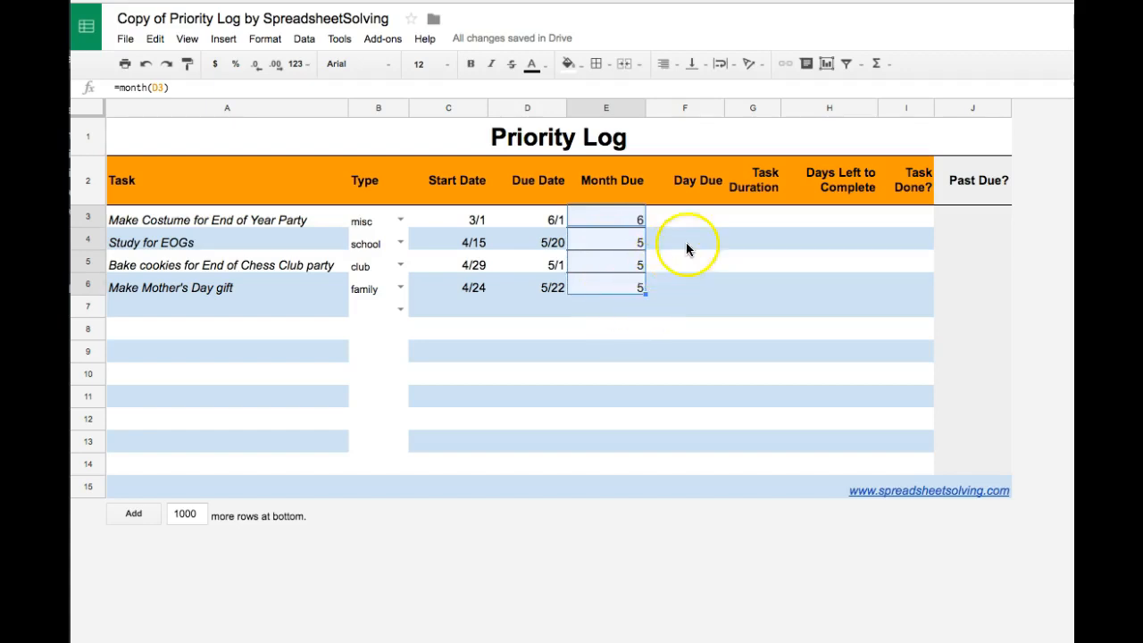
Enter =day(d3) in the first Day Due cell, F3, and fill the formula down to F6
left_click(708, 220)
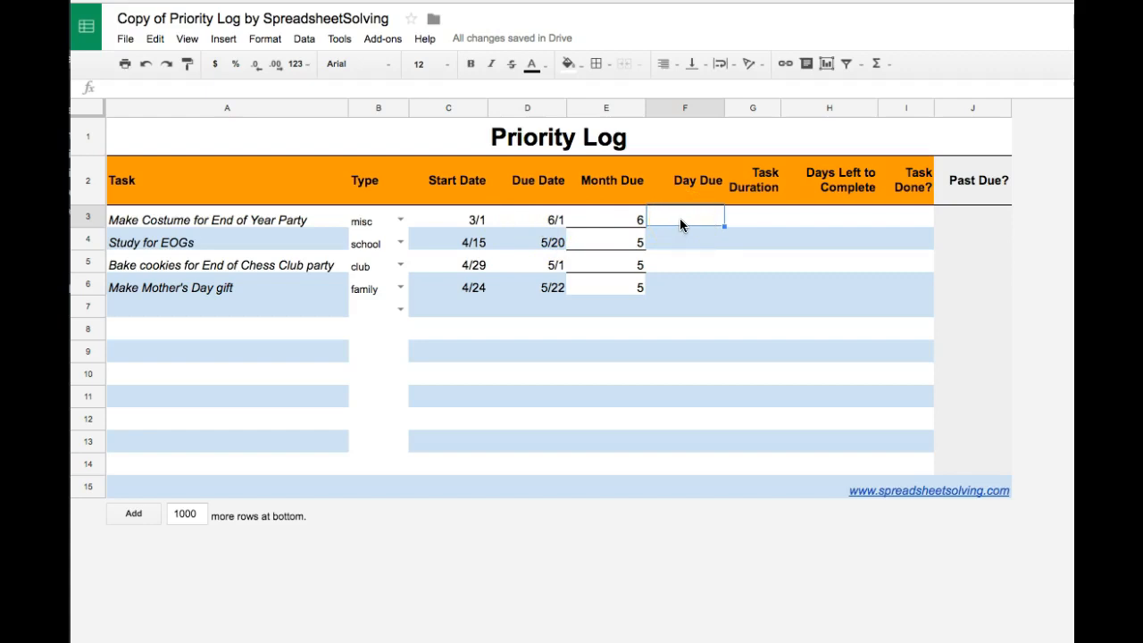
type("day(d3)")
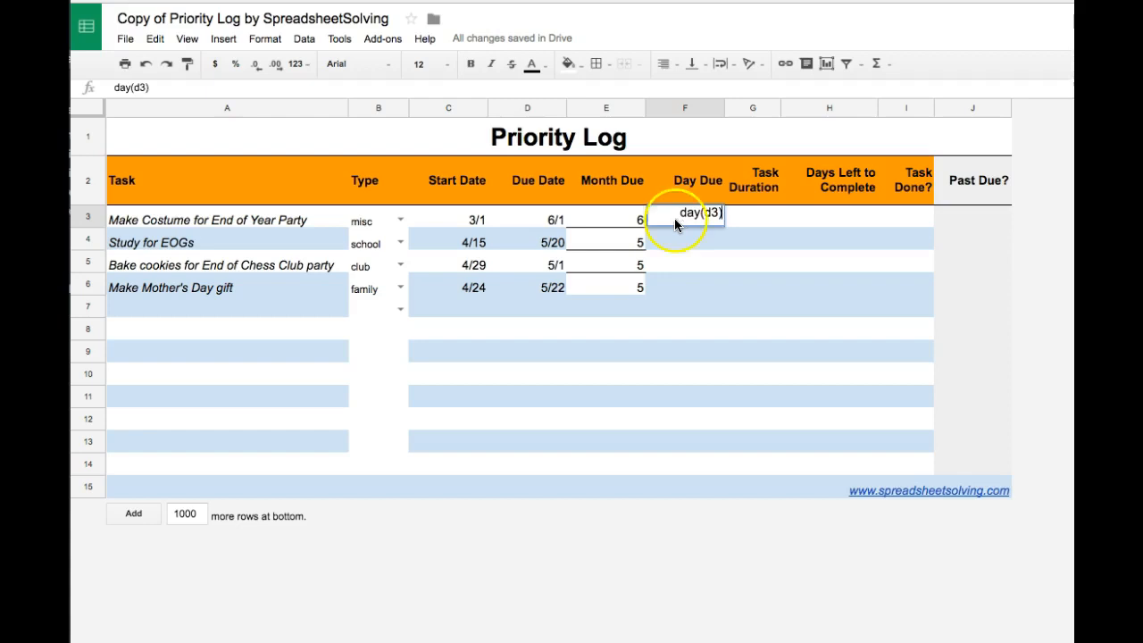
left_click(662, 213)
type("=")
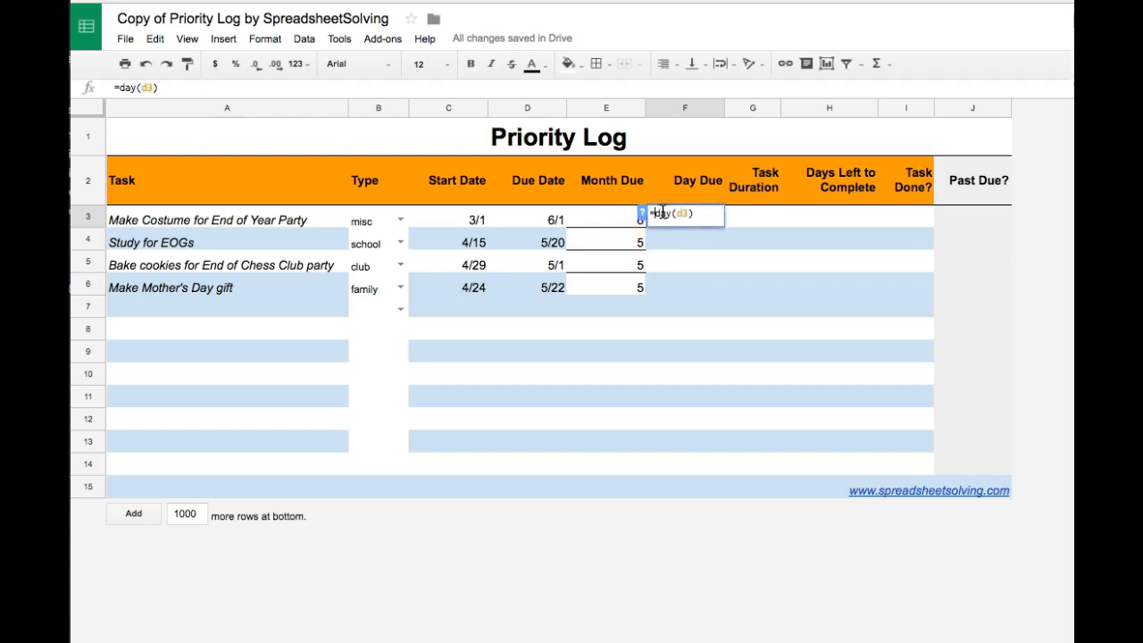
key("Return")
left_click(688, 217)
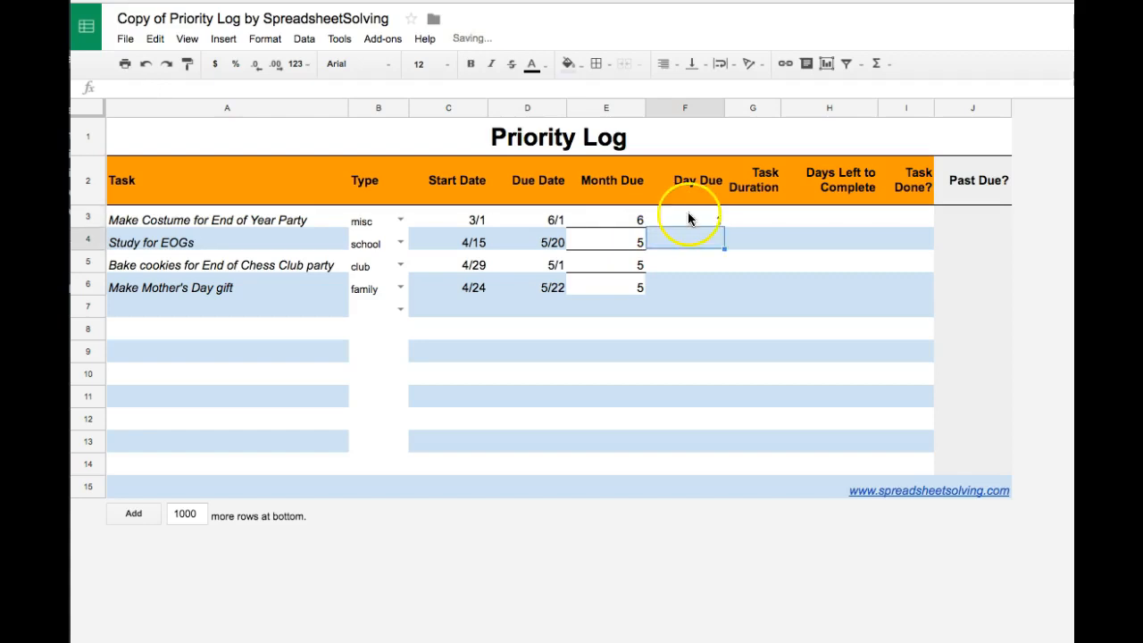
left_click_drag(725, 226, 717, 290)
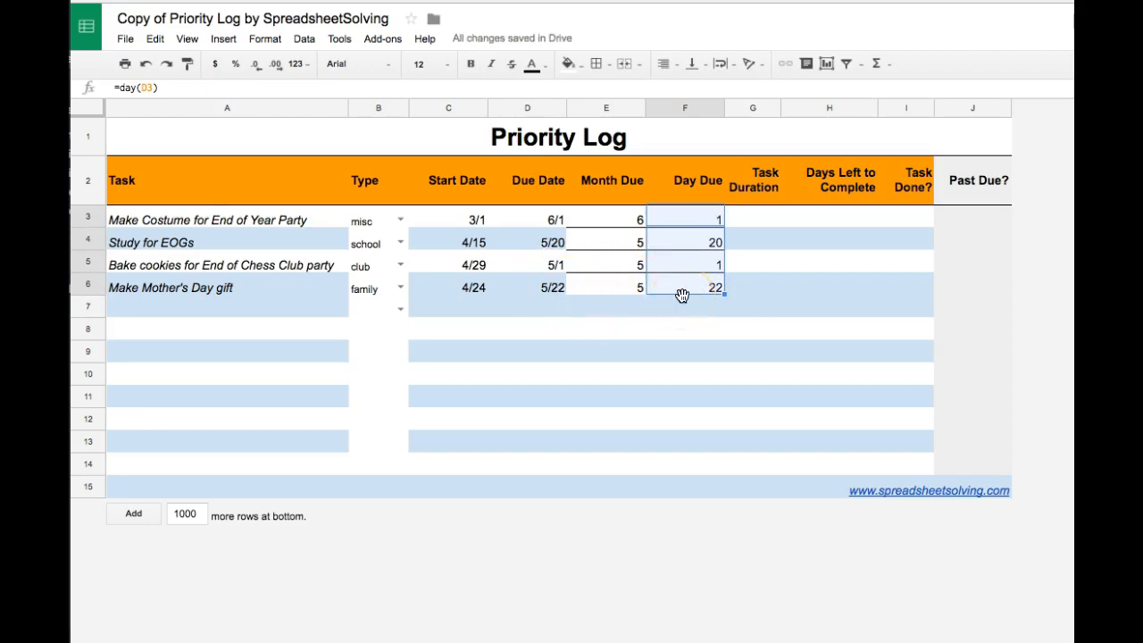
Enter =D3-C3 in the first Task Duration cell, G3, to subtract the start date from the due date
left_click(761, 219)
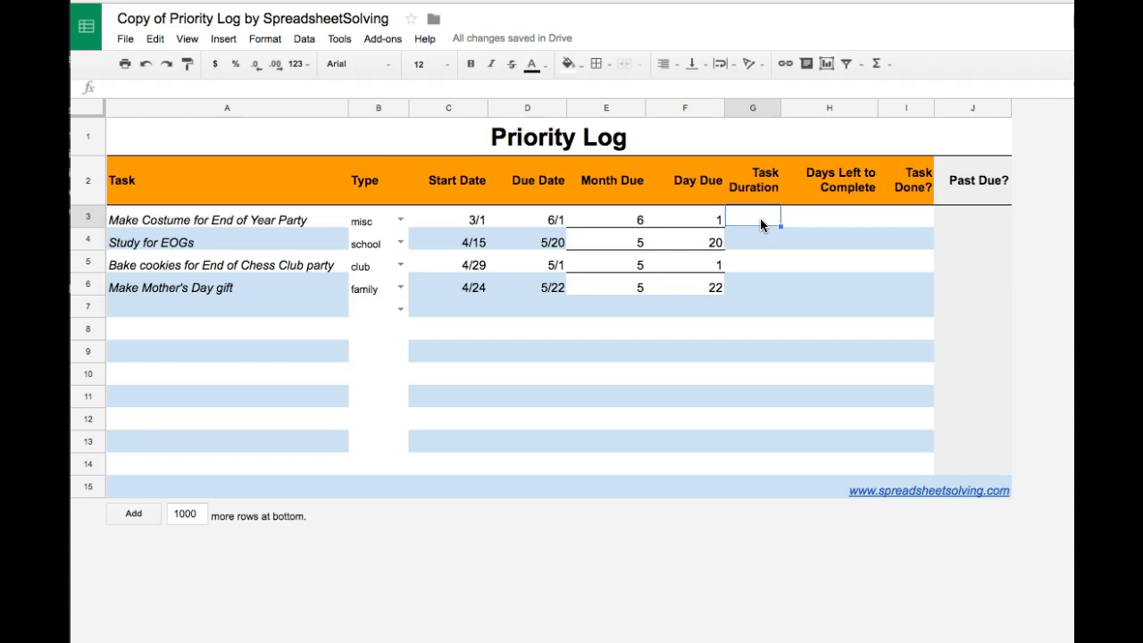
left_click(461, 219)
left_click(525, 220)
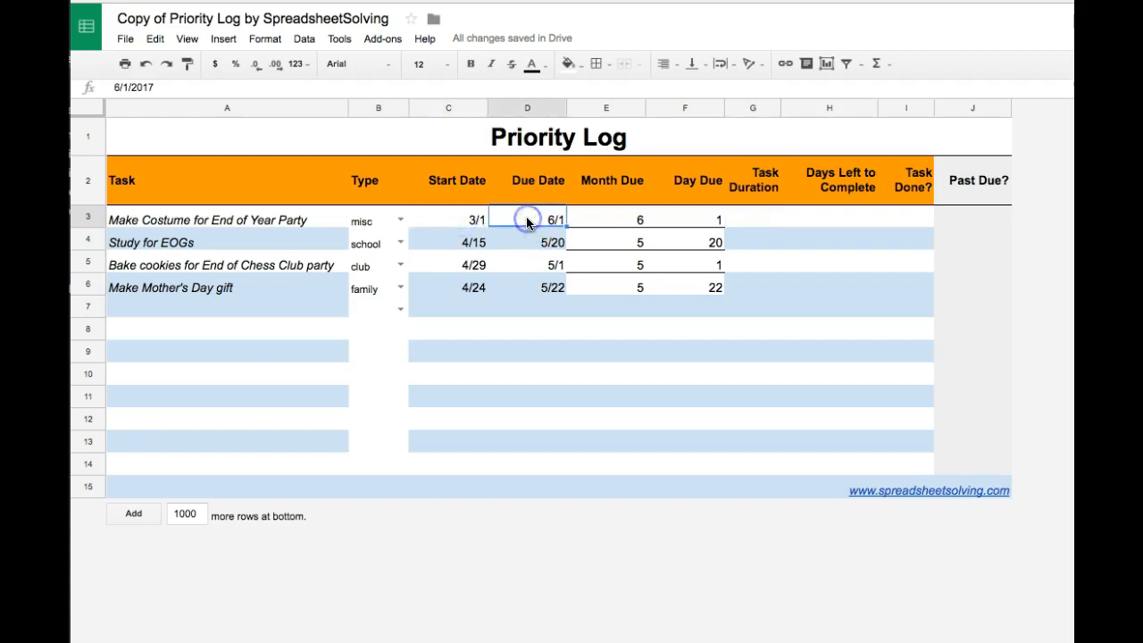
left_click(764, 223)
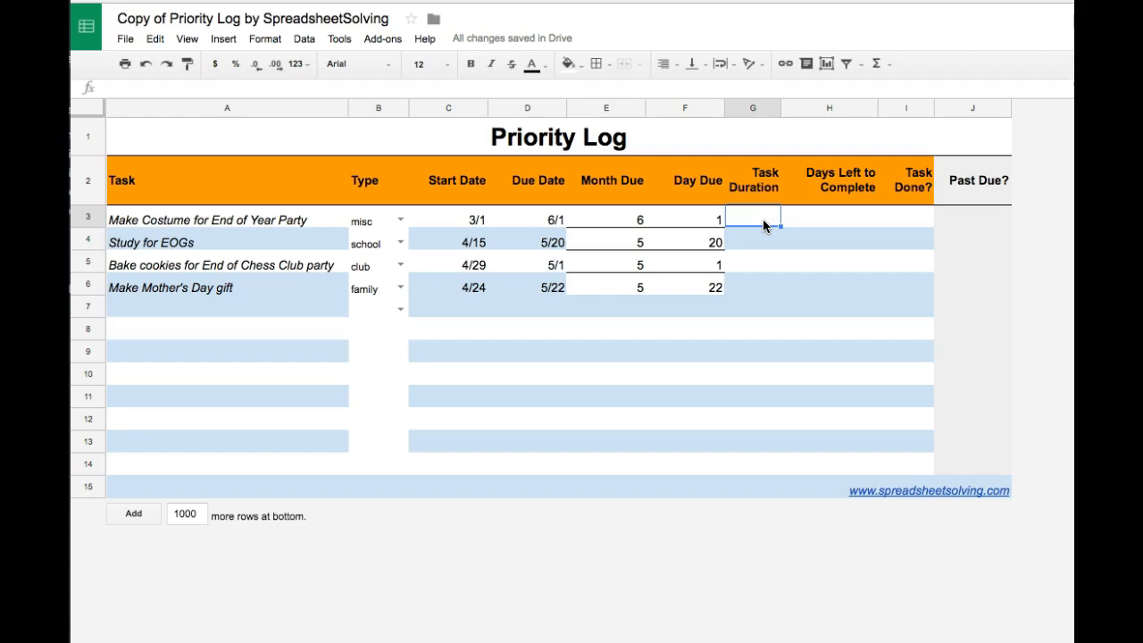
double_click(764, 224)
type("d")
type("d")
type("D")
type("3")
type("-C4")
type("3")
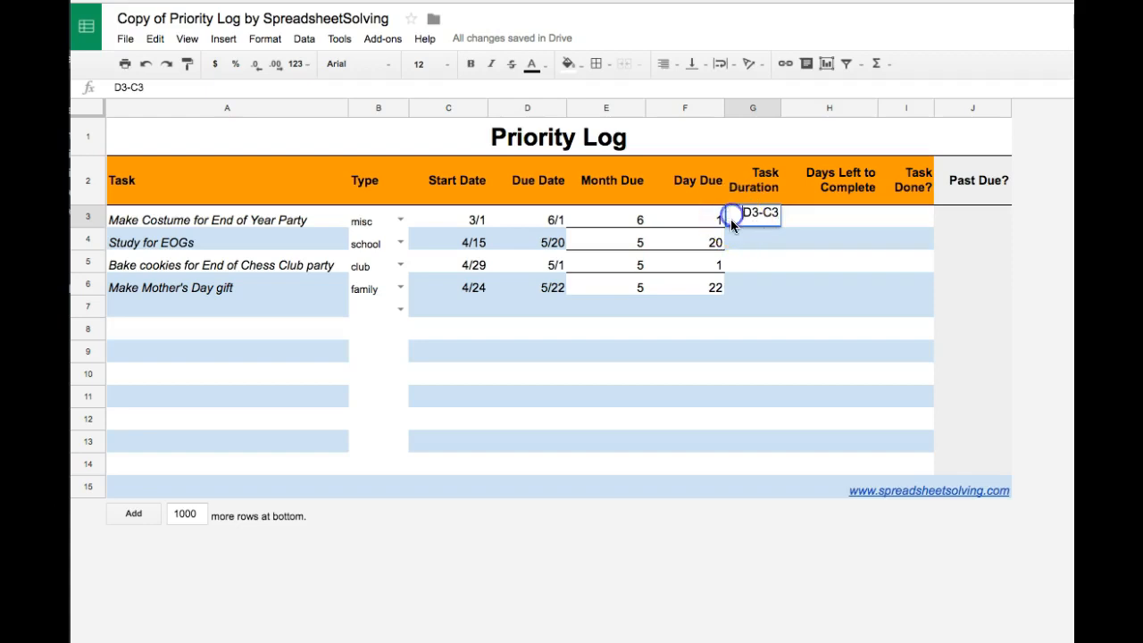
left_click(740, 216)
type("=")
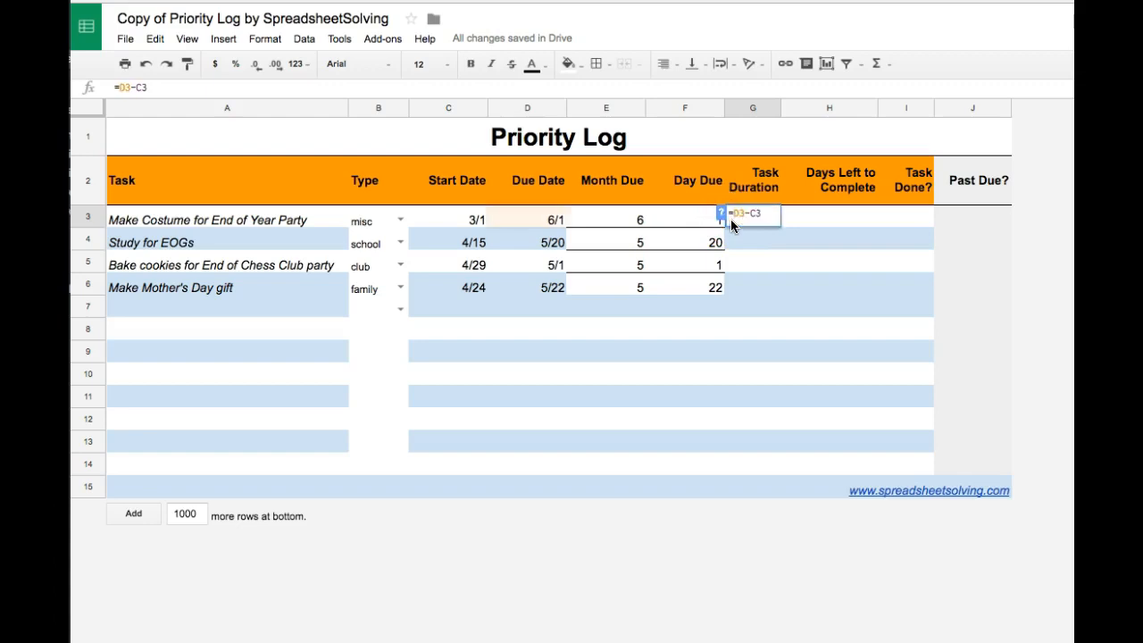
key("Return")
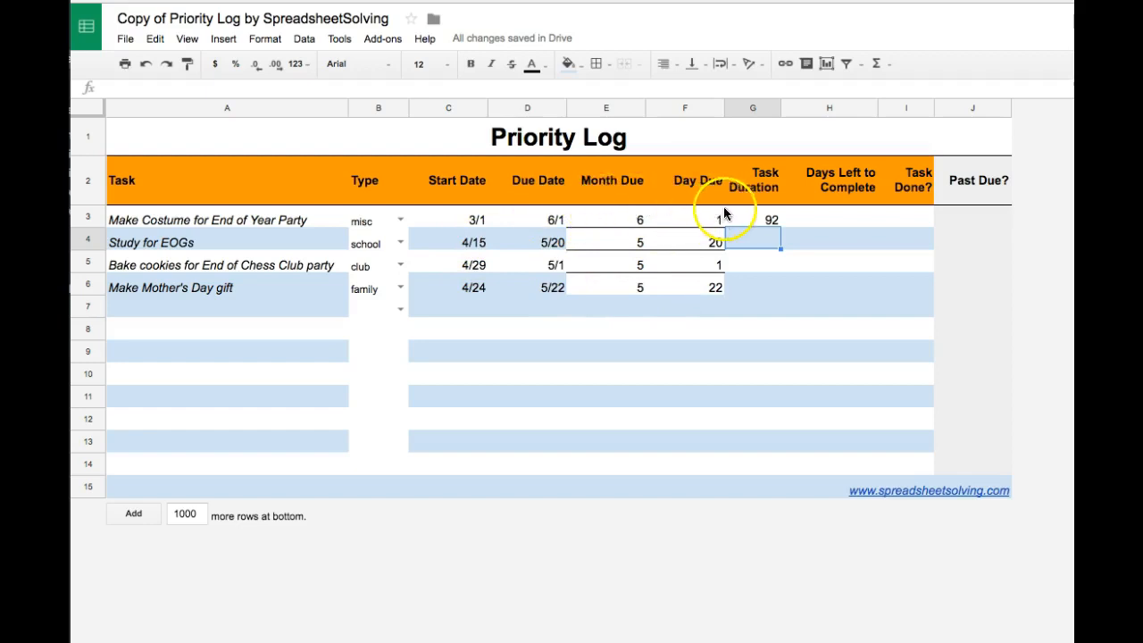
Fill the Task Duration formula from G3 down to G6
left_click(768, 220)
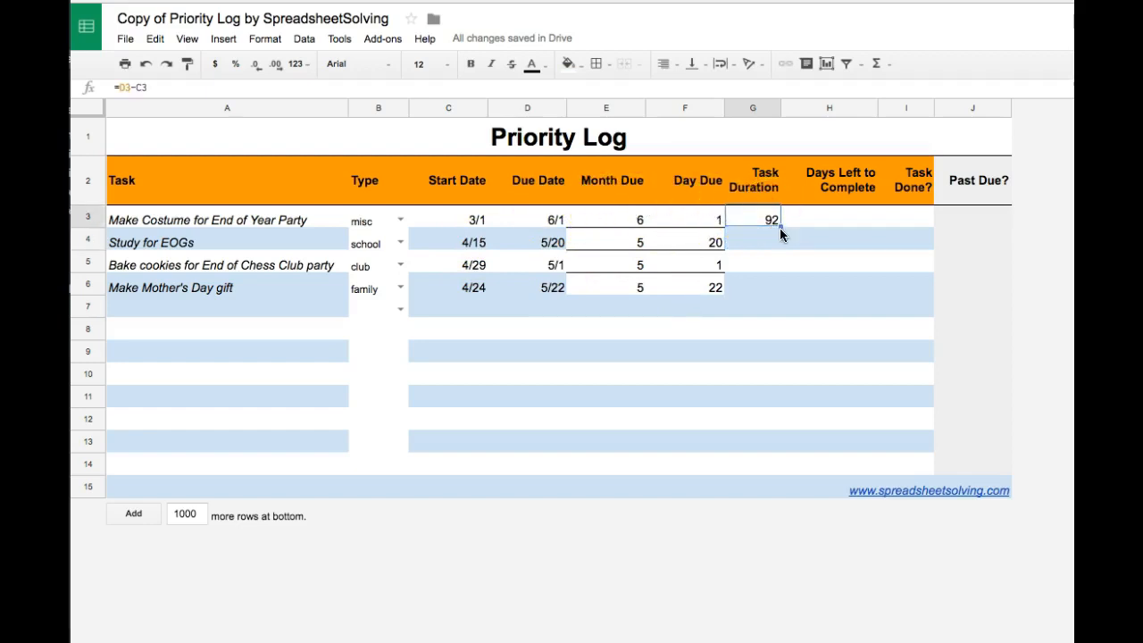
left_click(776, 248)
left_click_drag(776, 248, 774, 284)
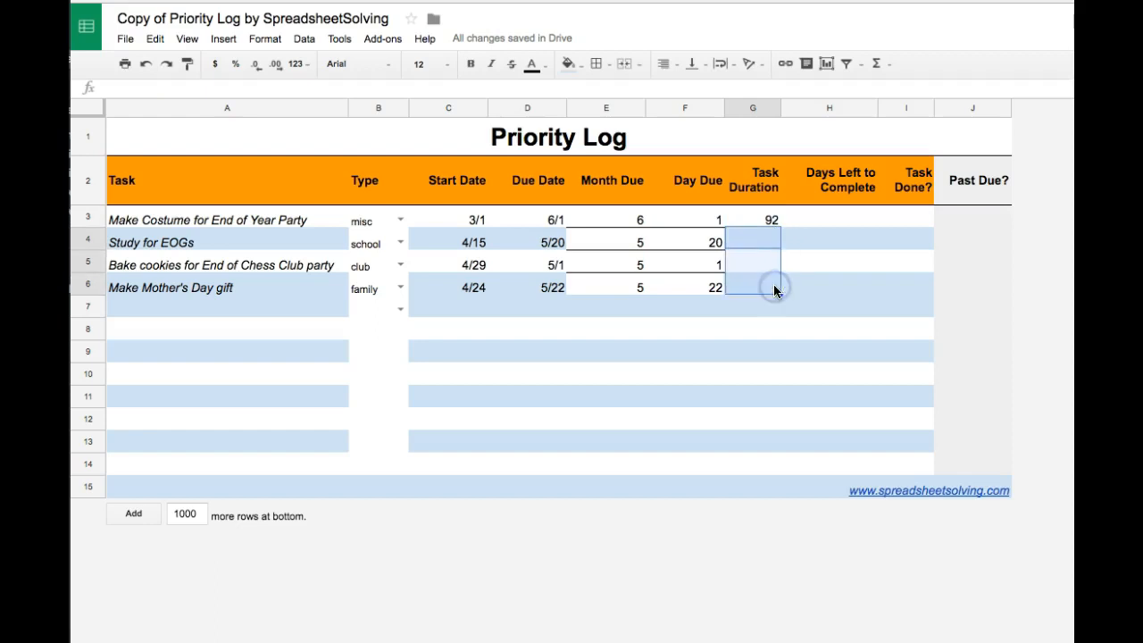
left_click(763, 222)
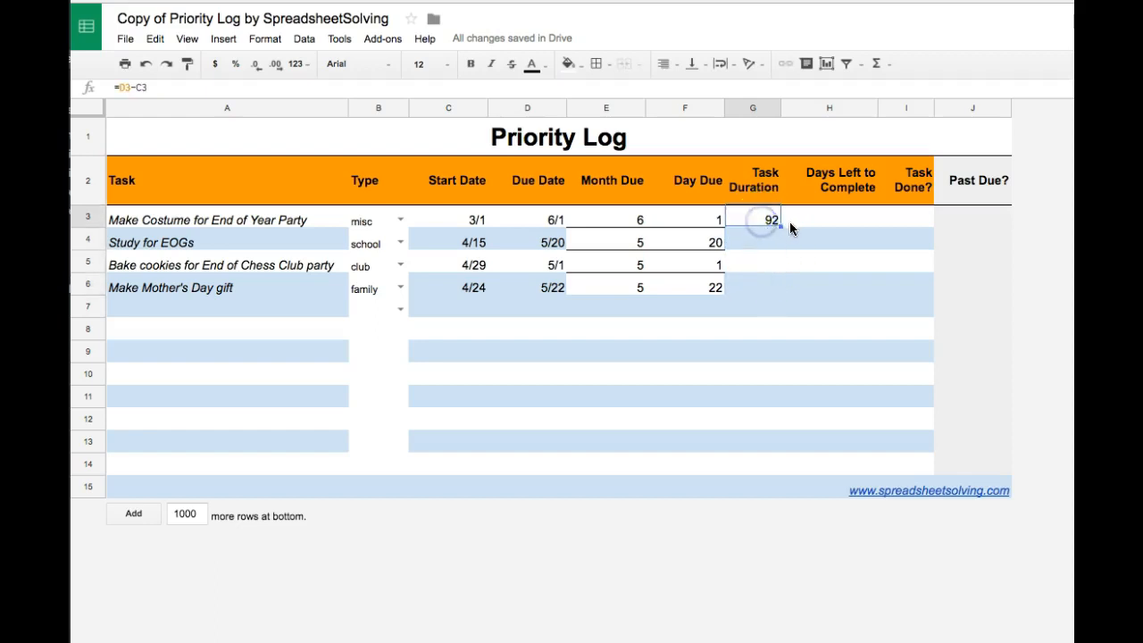
left_click_drag(780, 224, 783, 287)
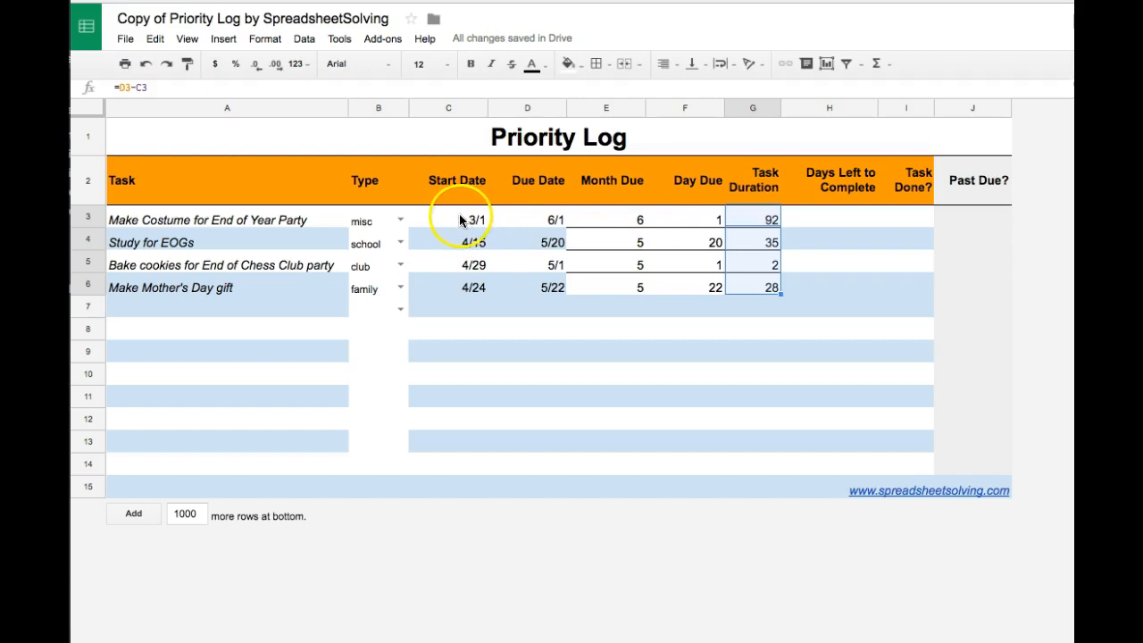
left_click(460, 220)
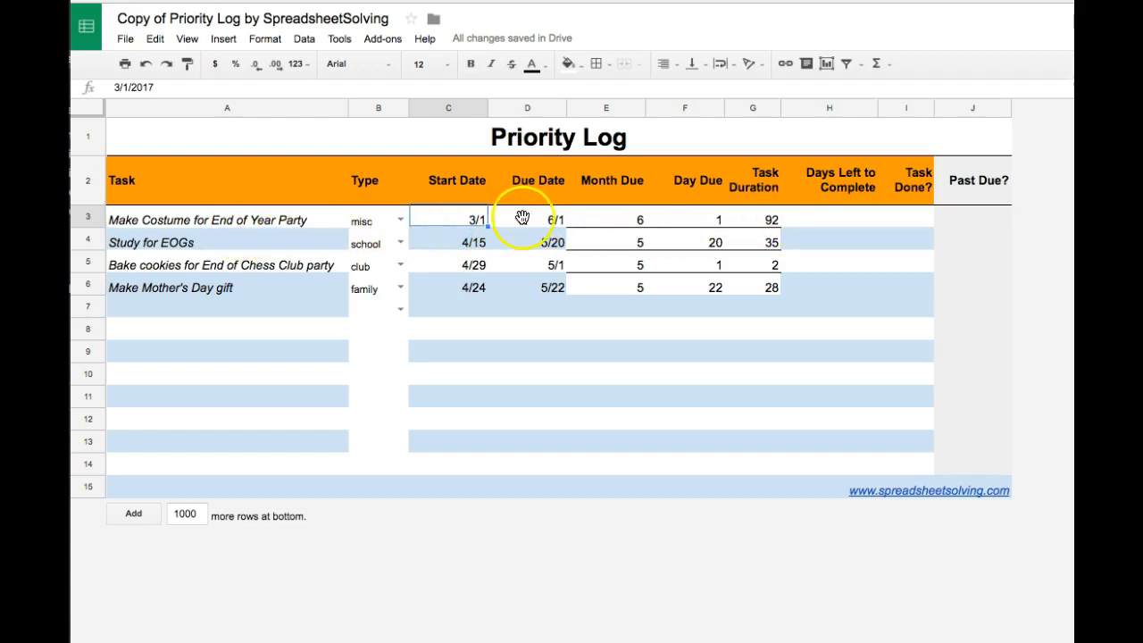
Enter =D3-TODAY() in the first Days Left to Complete cell, H3, and fill the formula down to H6
left_click(825, 226)
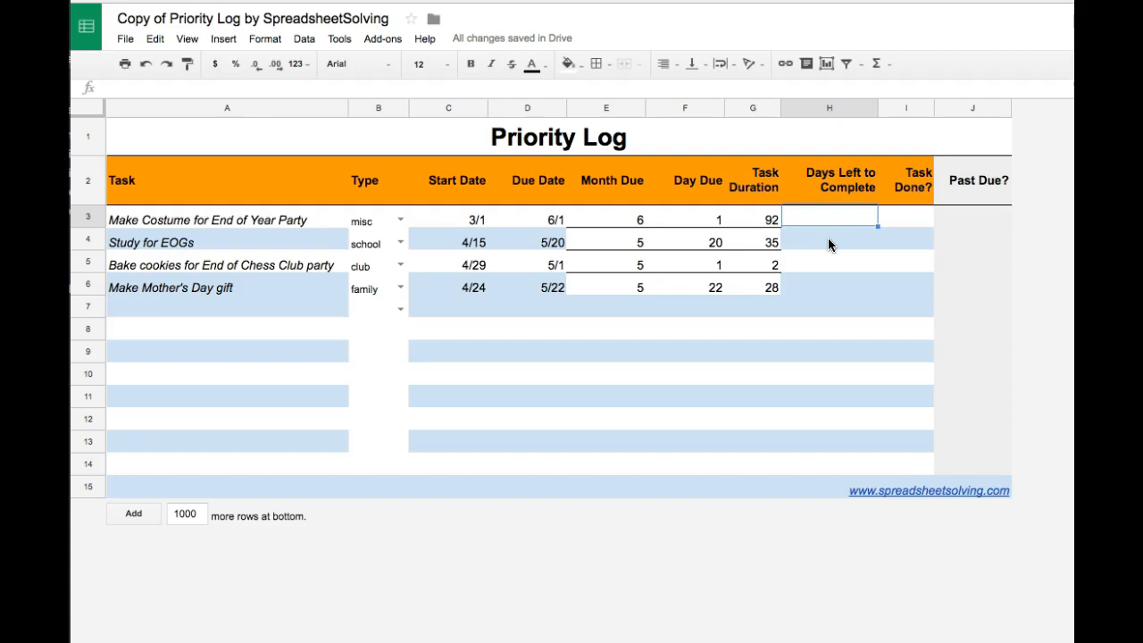
type("D3-TODAY()")
left_click(821, 250)
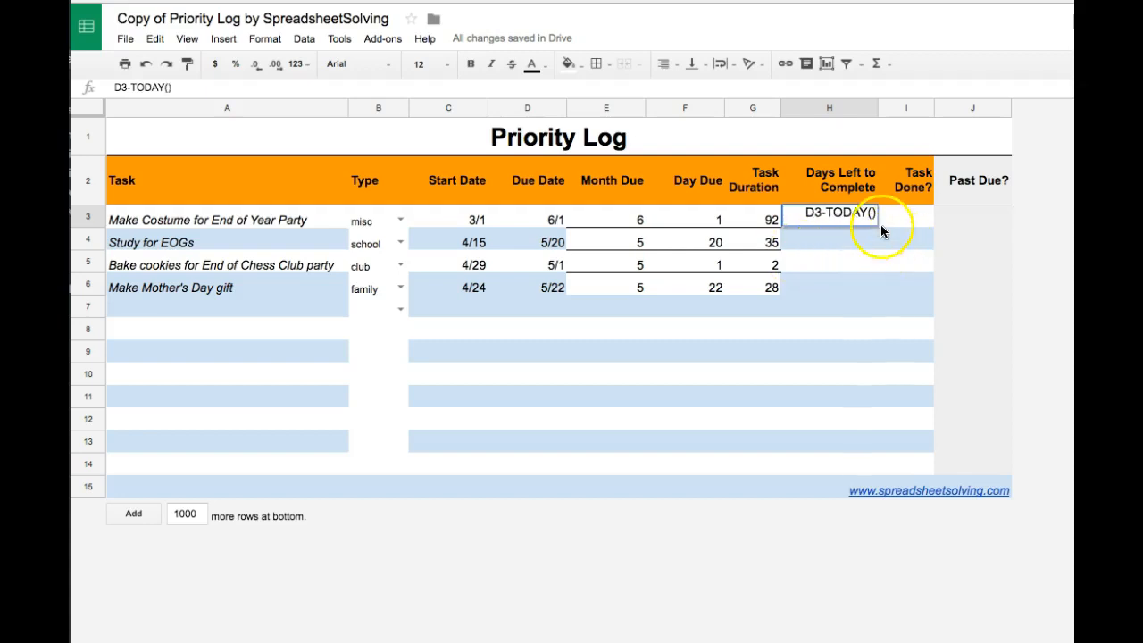
left_click(800, 214)
type("=")
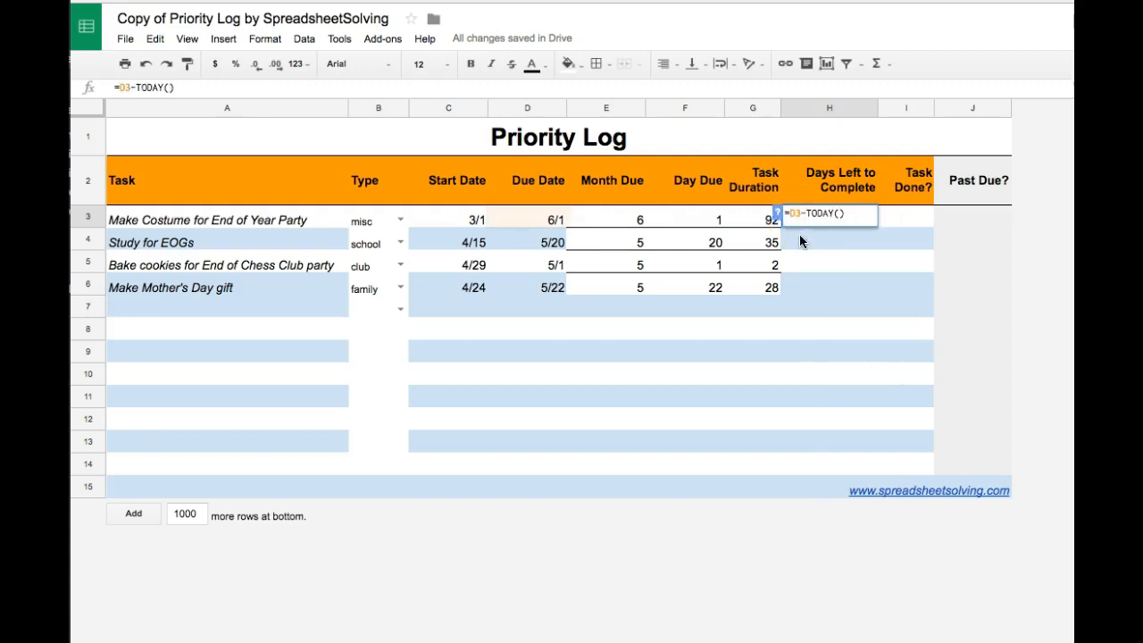
key("Return")
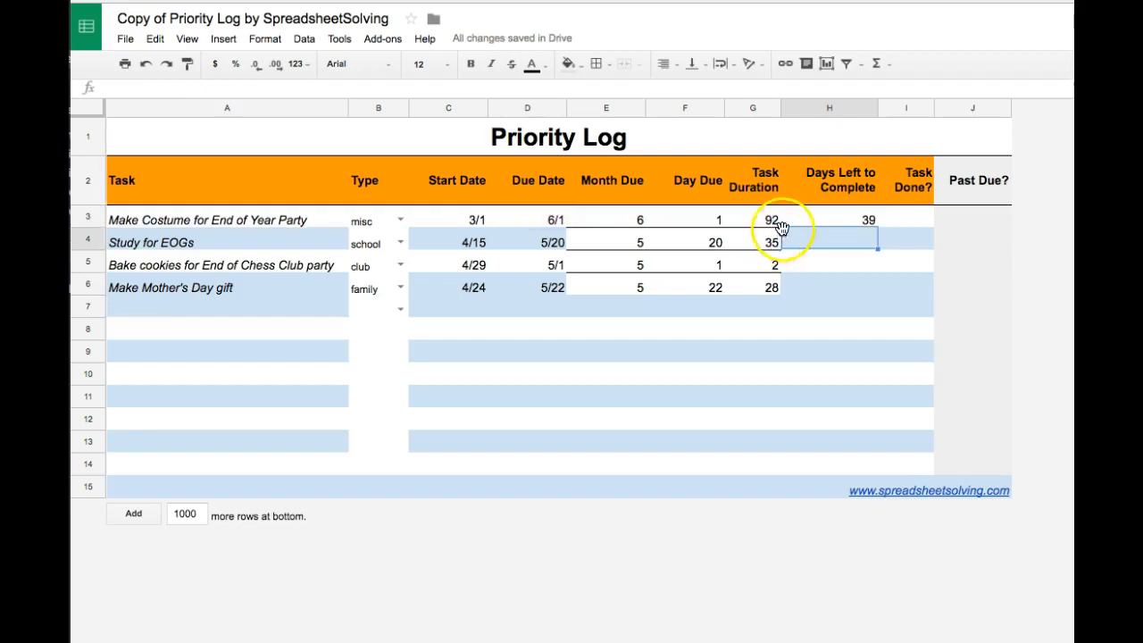
left_click(832, 219)
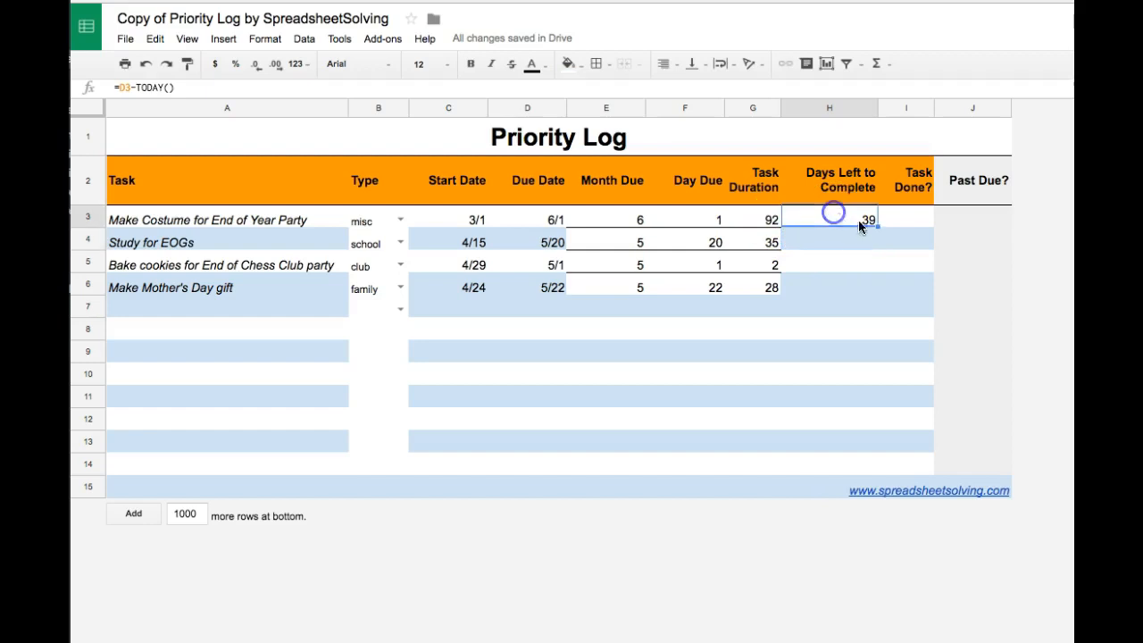
left_click_drag(878, 227, 876, 286)
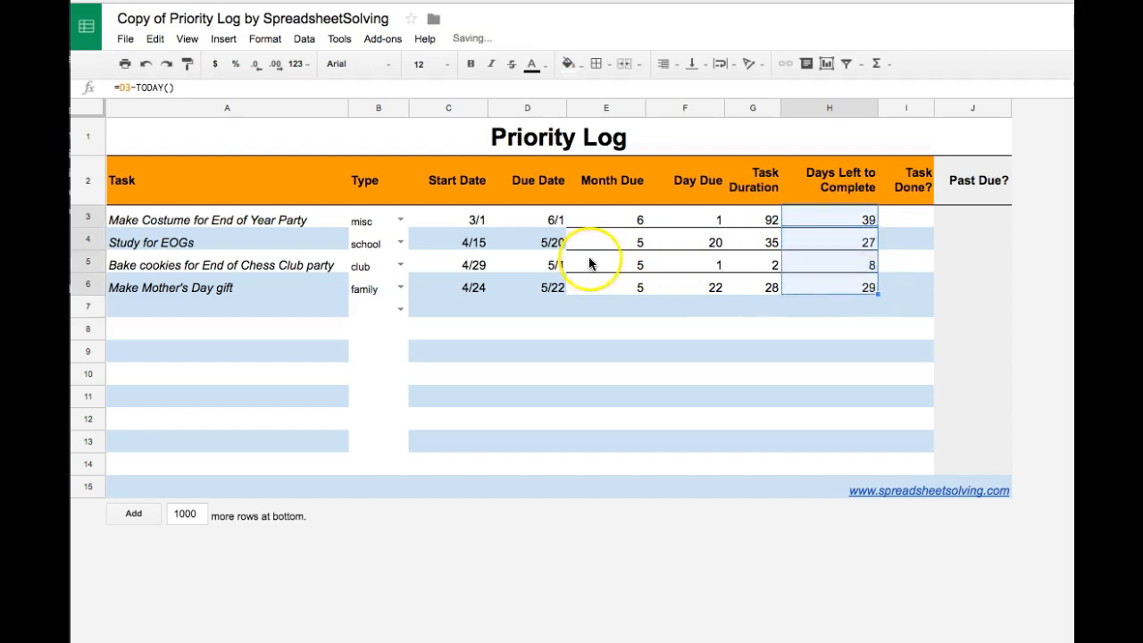